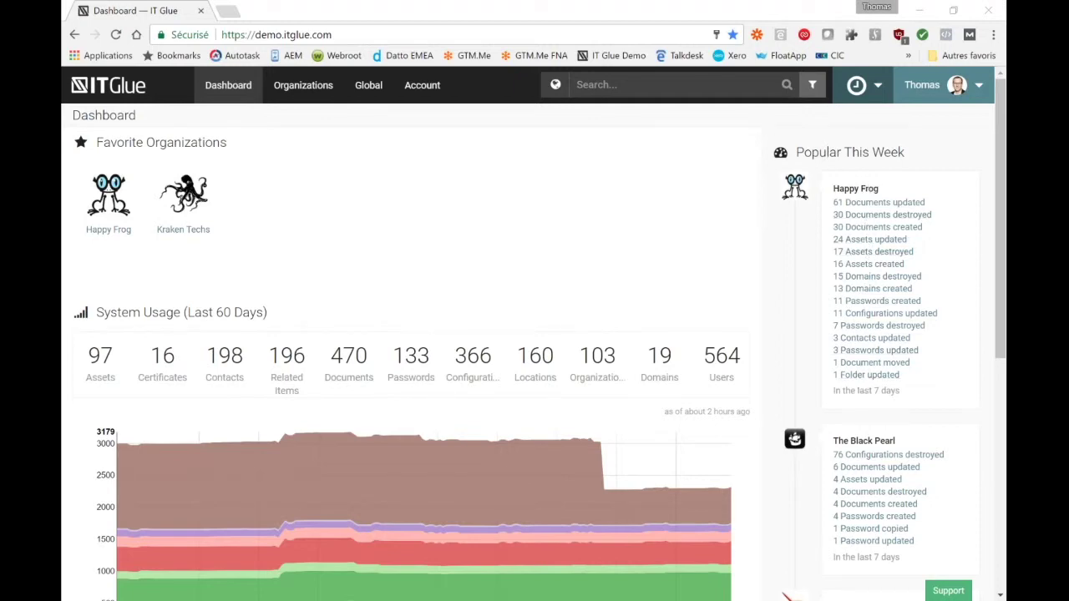
Review the dashboard's system usage chart and the organizations popular this week
scroll(777, 341, "down", 5)
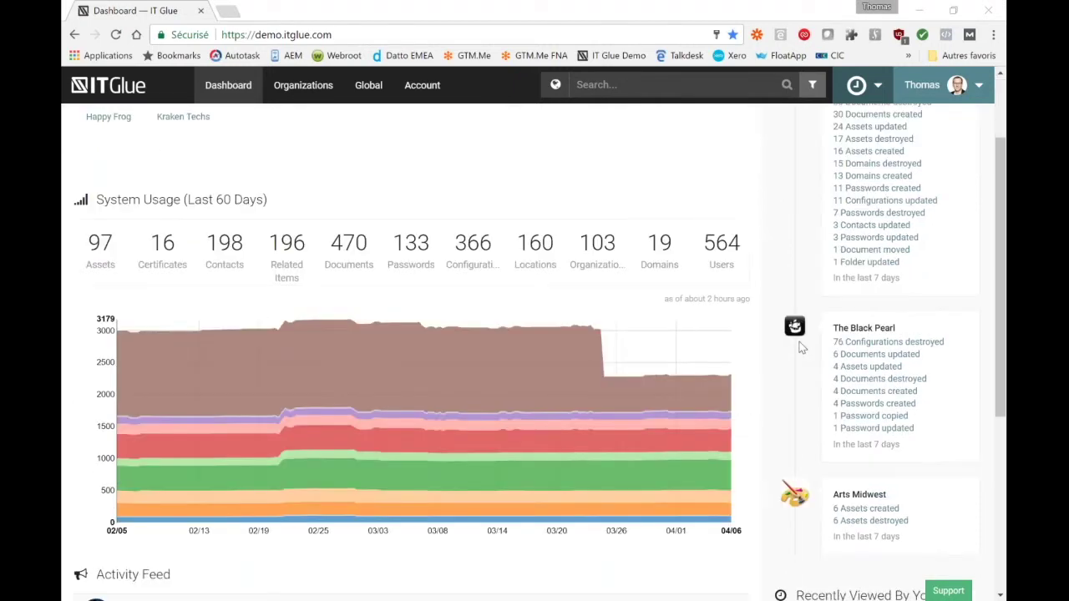
scroll(777, 341, "up", 2)
scroll(815, 513, "up", 3)
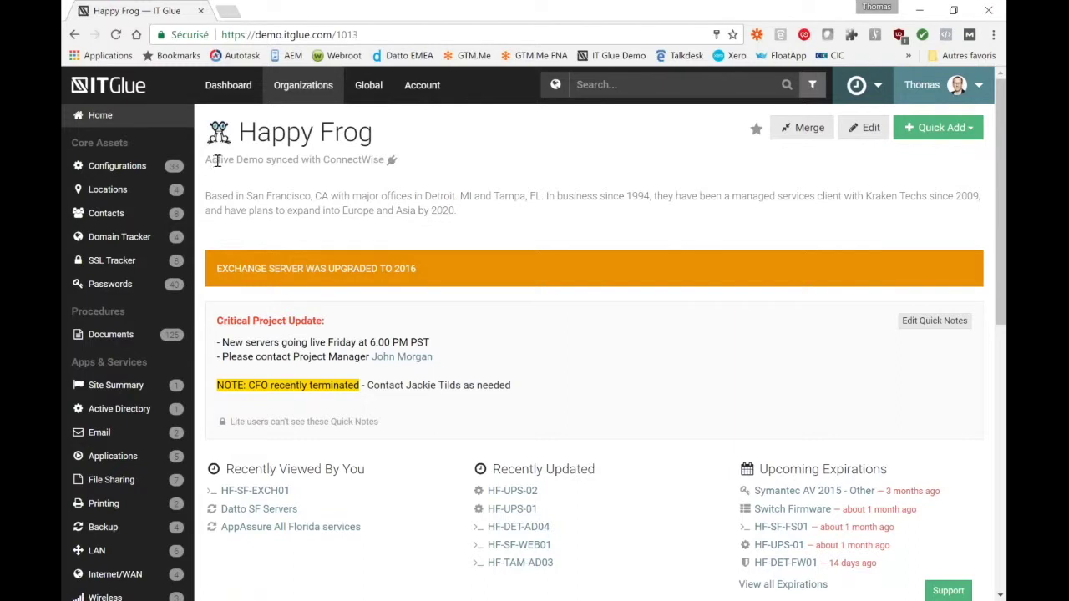
Review the Happy Frog organization page, from the description, alert banner and quick notes down to contacts, popular passwords, locations and activity feed
left_click_drag(207, 195, 449, 197)
left_click(472, 247)
left_click_drag(433, 269, 279, 269)
left_click(248, 343)
scroll(652, 323, "down", 1)
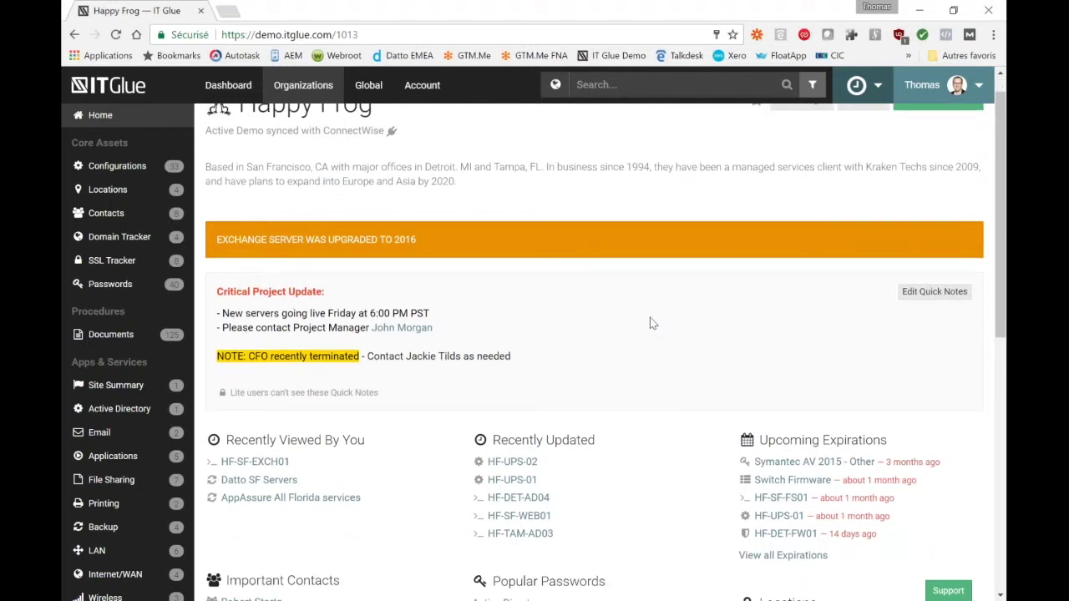
scroll(653, 323, "down", 2)
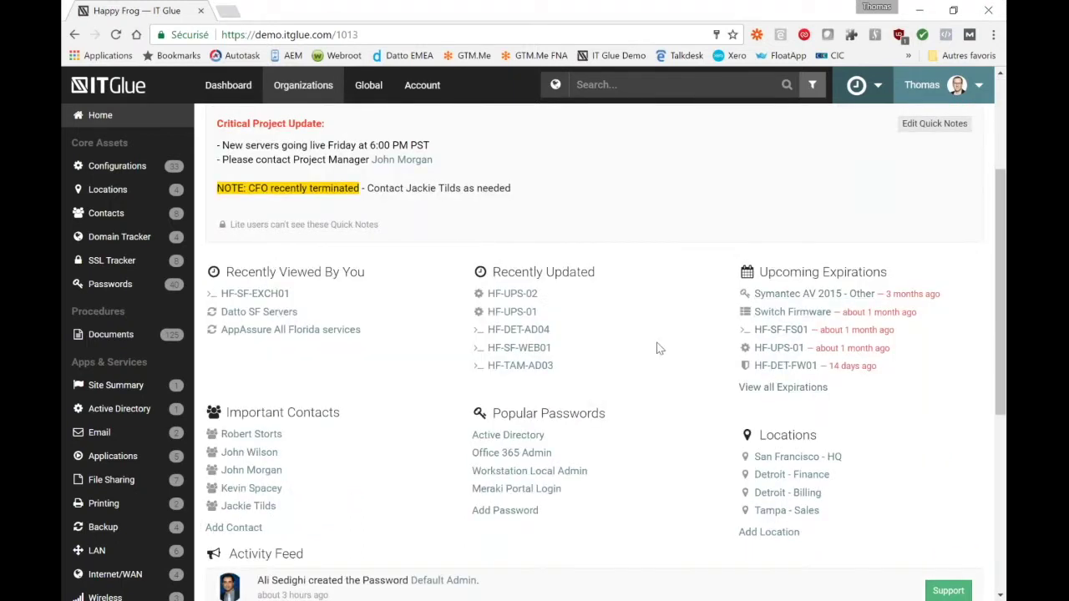
scroll(617, 356, "down", 2)
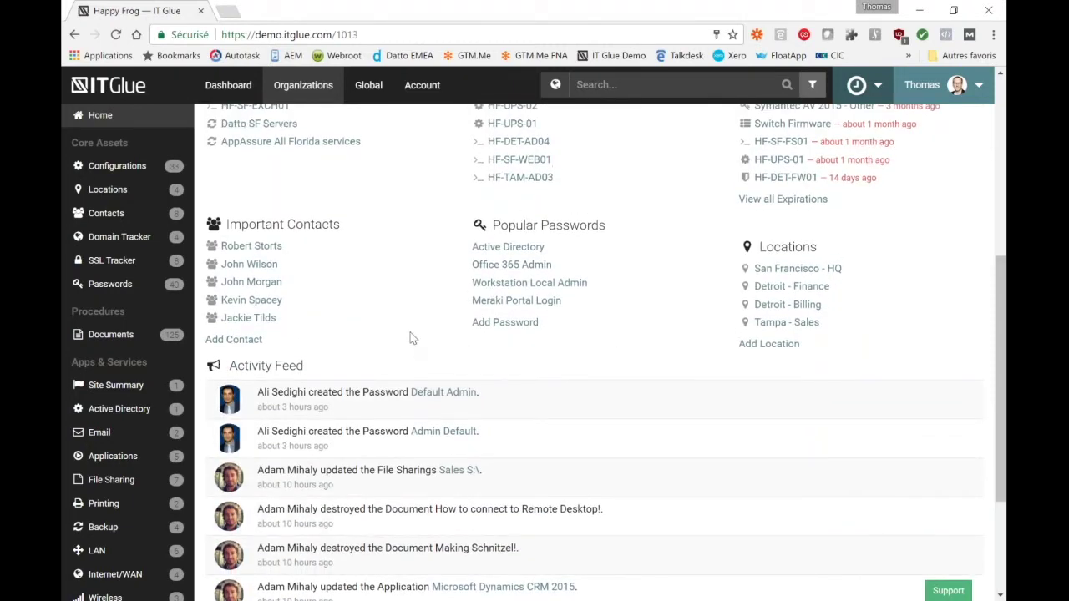
scroll(409, 334, "up", 4)
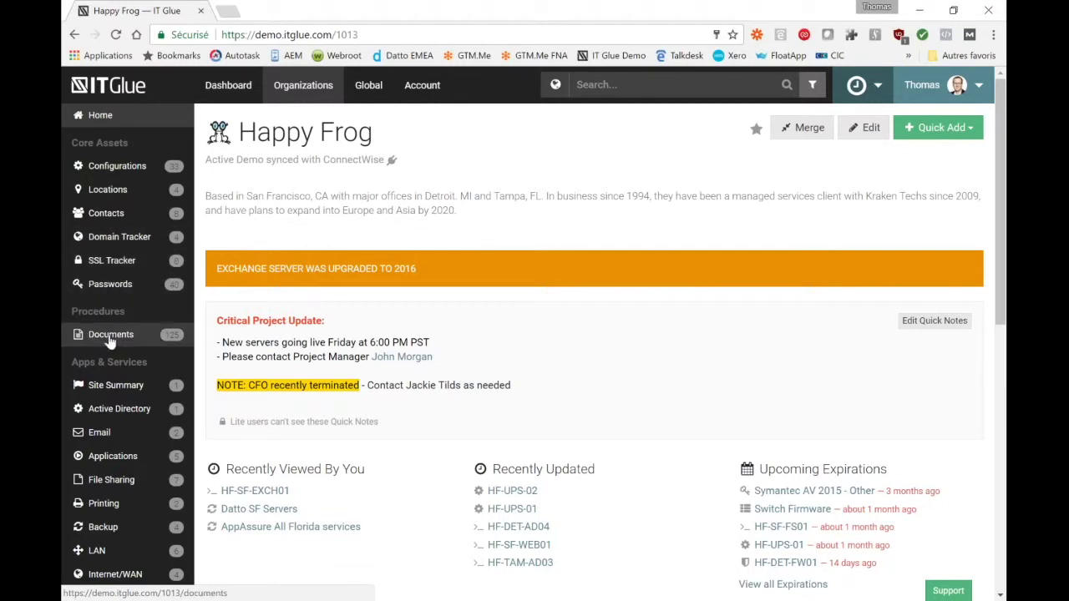
Find the Backup assets among Happy Frog's Apps & Services and open the Datto backup record for SF Servers
scroll(117, 335, "down", 2)
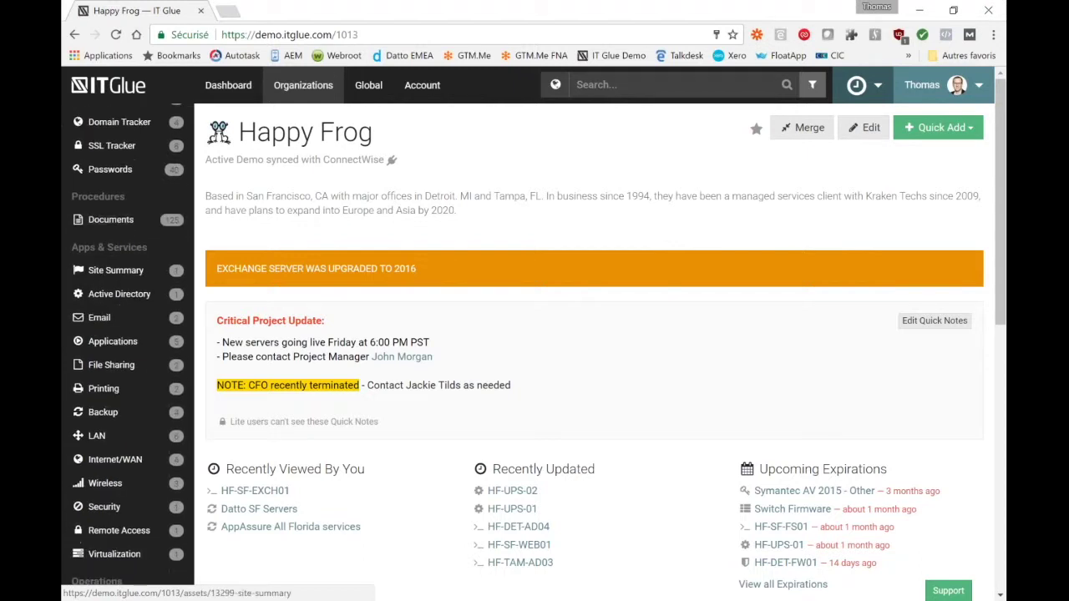
scroll(113, 251, "down", 2)
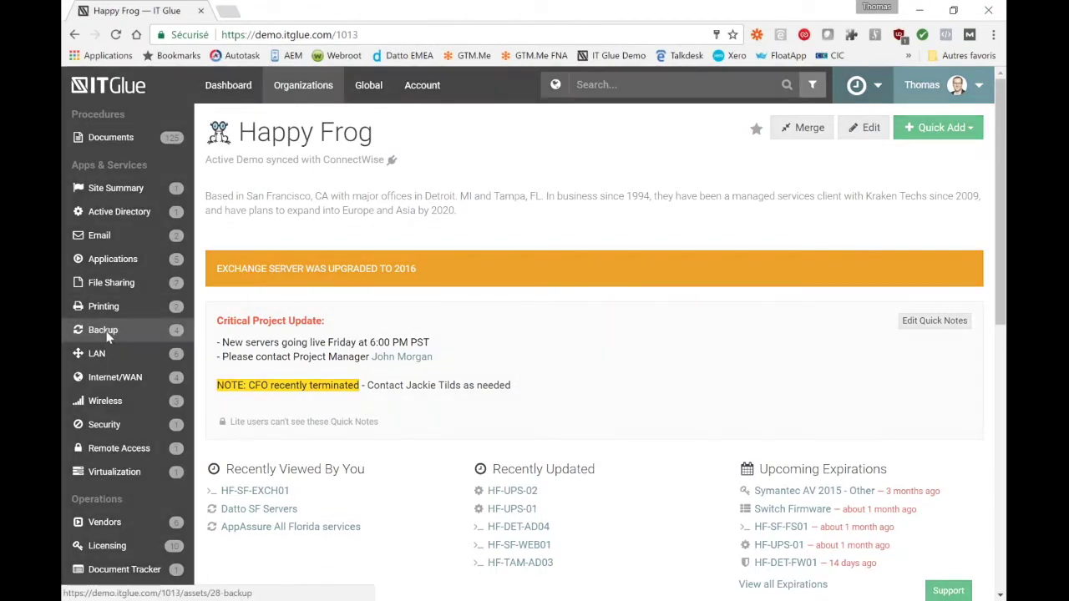
left_click(104, 330)
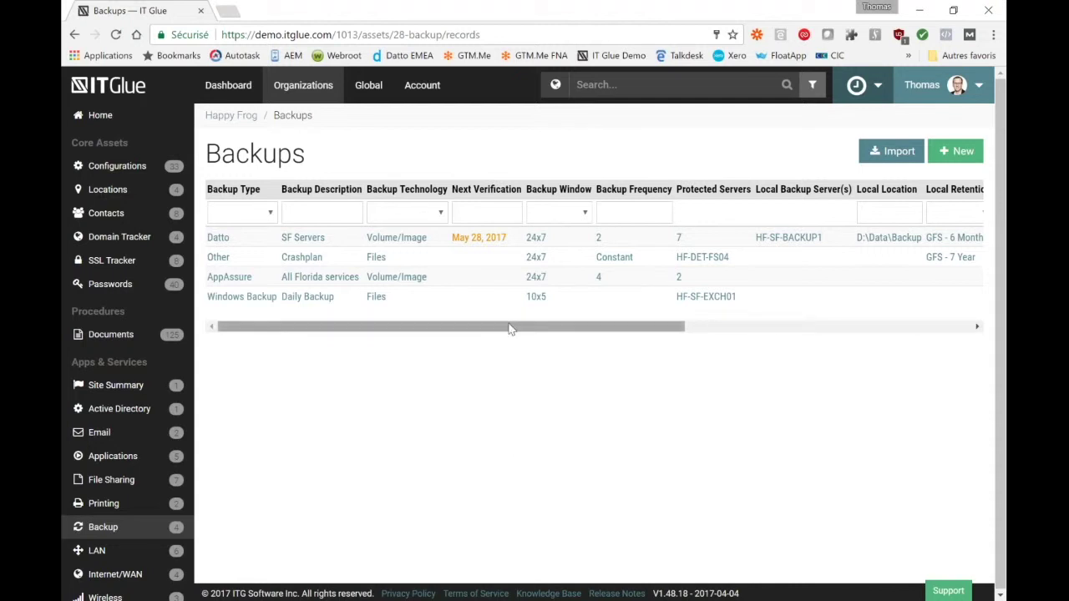
left_click(218, 240)
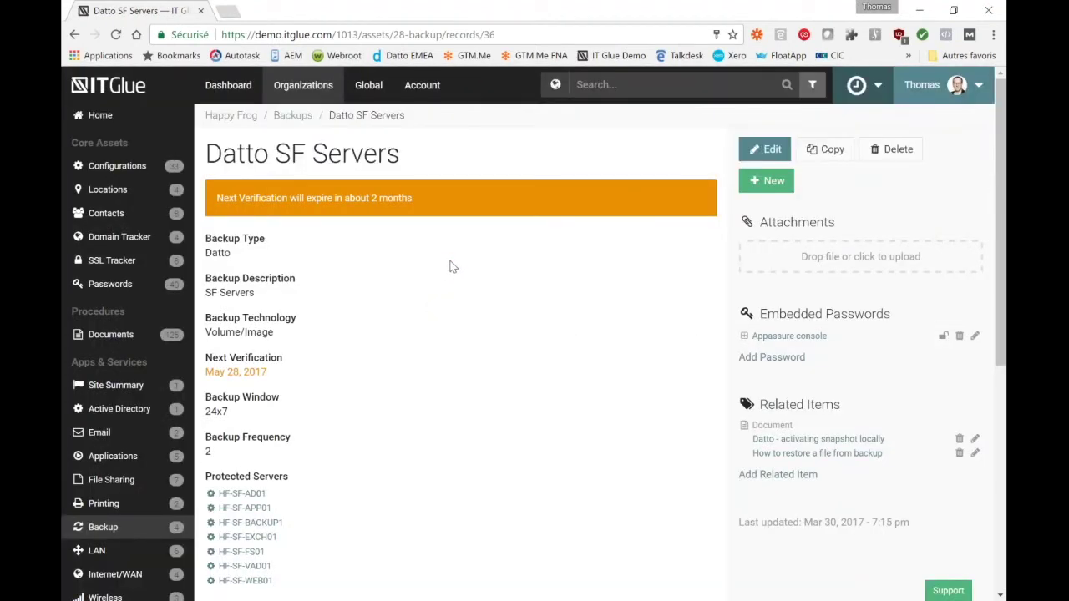
Examine the general backup details and the Protected Servers list of the Datto SF Servers record
scroll(498, 265, "down", 2)
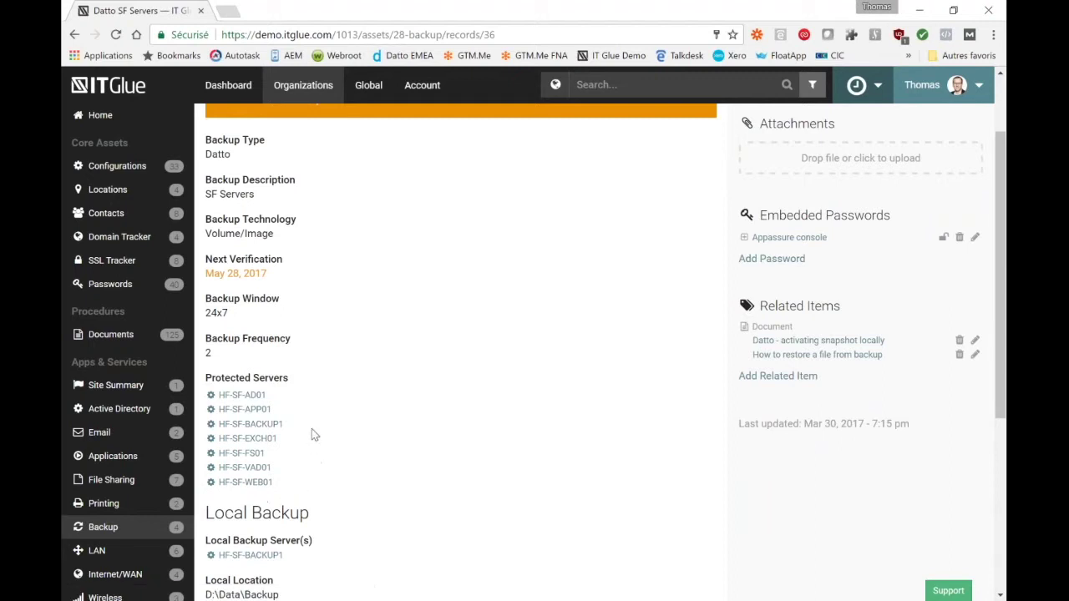
left_click_drag(206, 378, 298, 376)
left_click(302, 381)
scroll(383, 358, "down", 2)
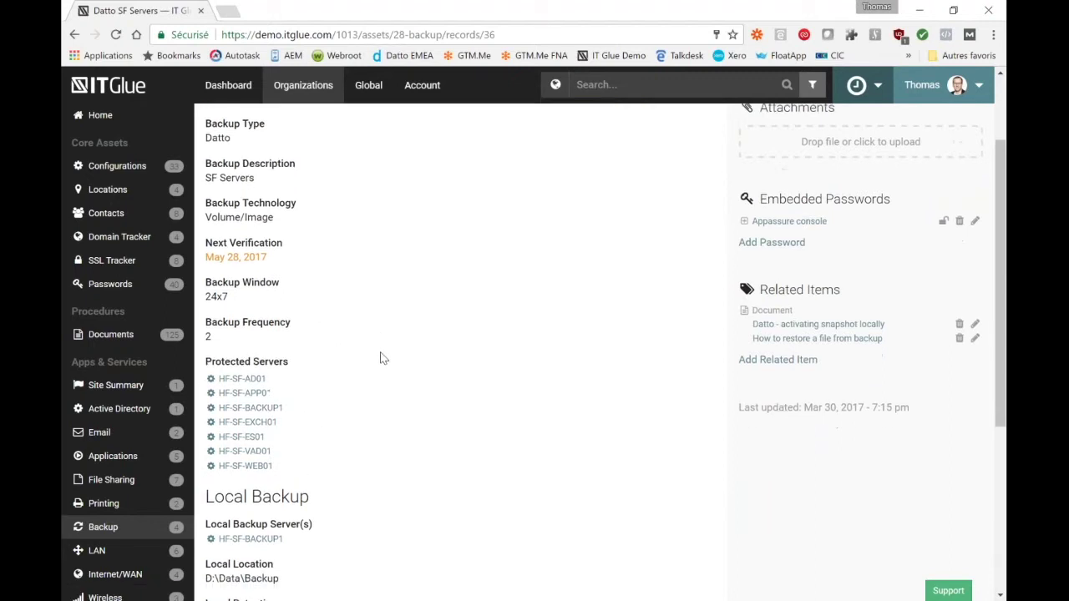
scroll(383, 358, "up", 1)
scroll(383, 358, "up", 2)
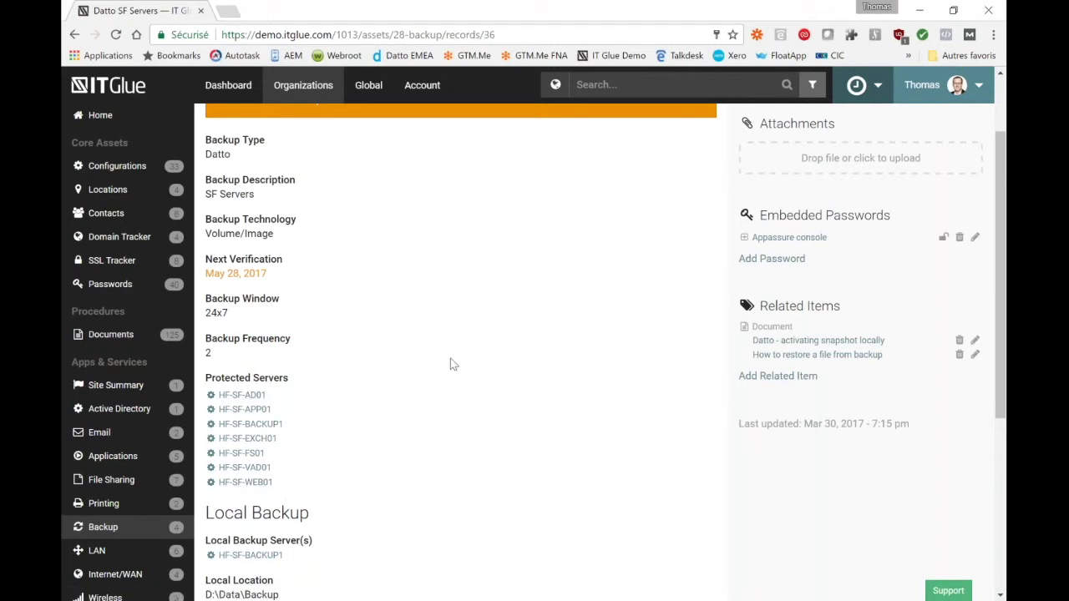
scroll(496, 376, "up", 1)
scroll(501, 434, "up", 1)
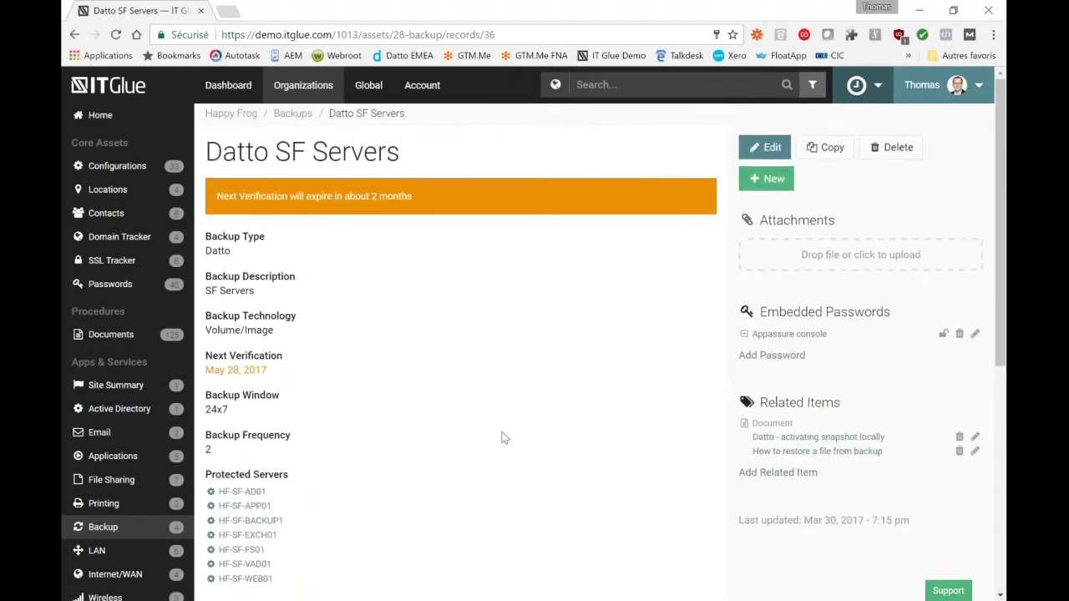
scroll(526, 207, "down", 1)
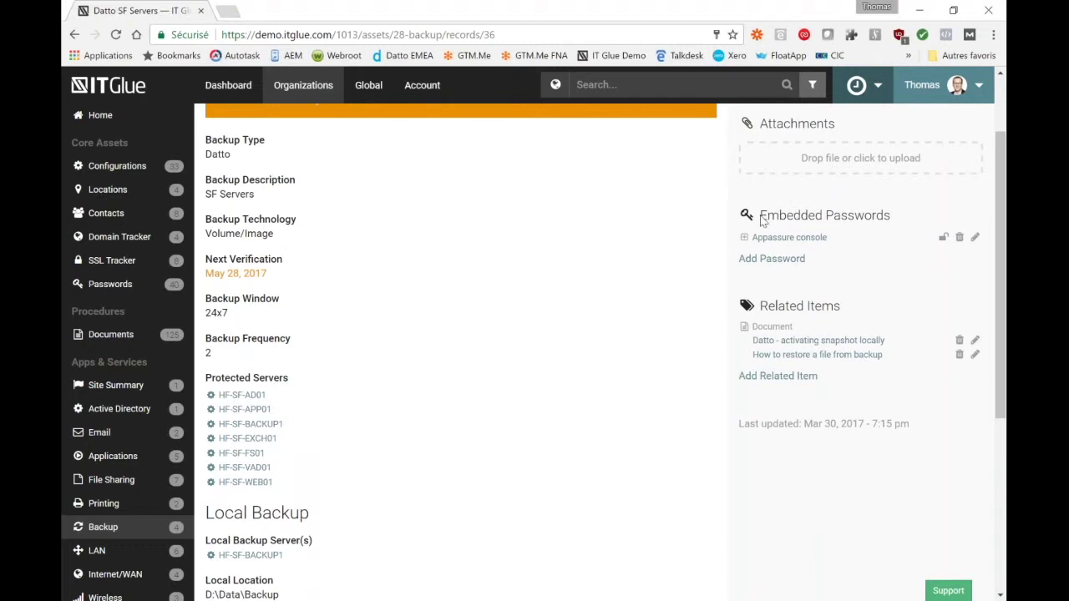
Expand the embedded Appassure console password entry to view its fields, and collapse it again
left_click_drag(762, 215, 862, 216)
left_click(838, 218)
left_click(745, 238)
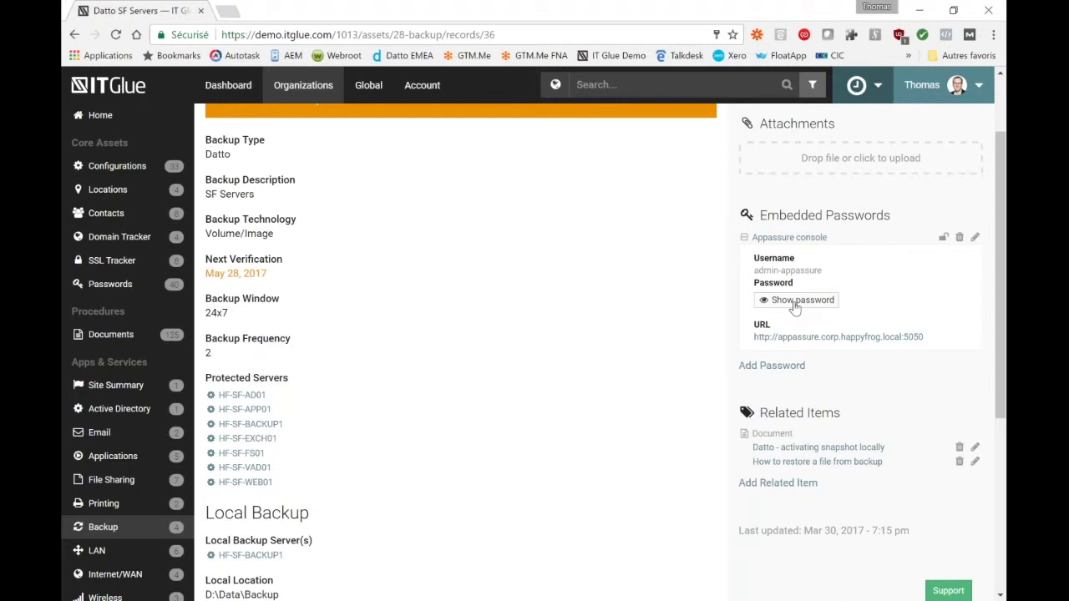
left_click(743, 240)
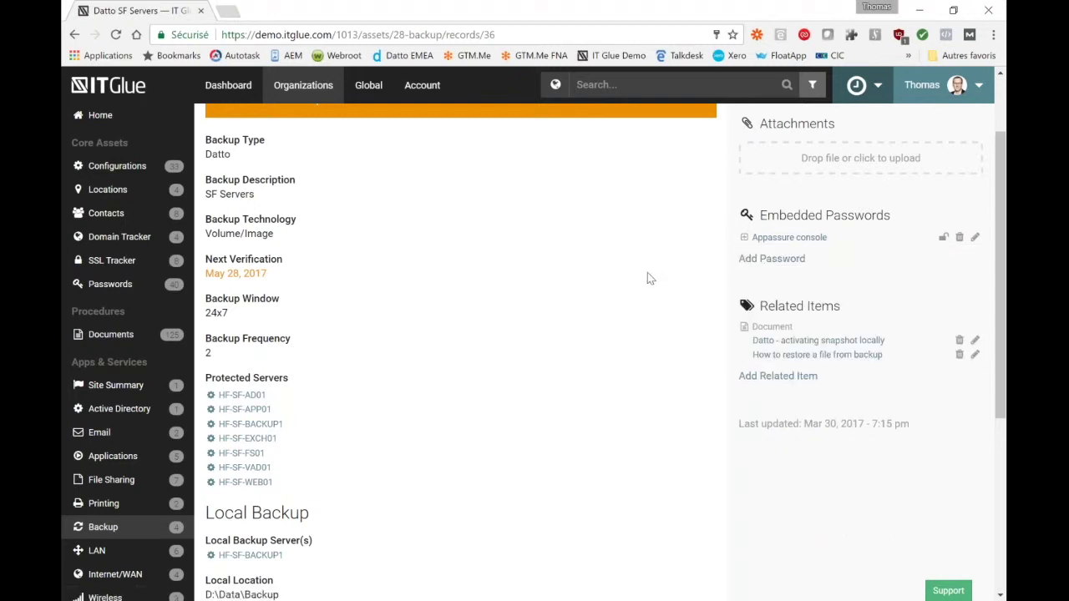
Review the Local Backup and Offsite Backup sections of the record, including who approves restore requests
scroll(641, 270, "down", 1)
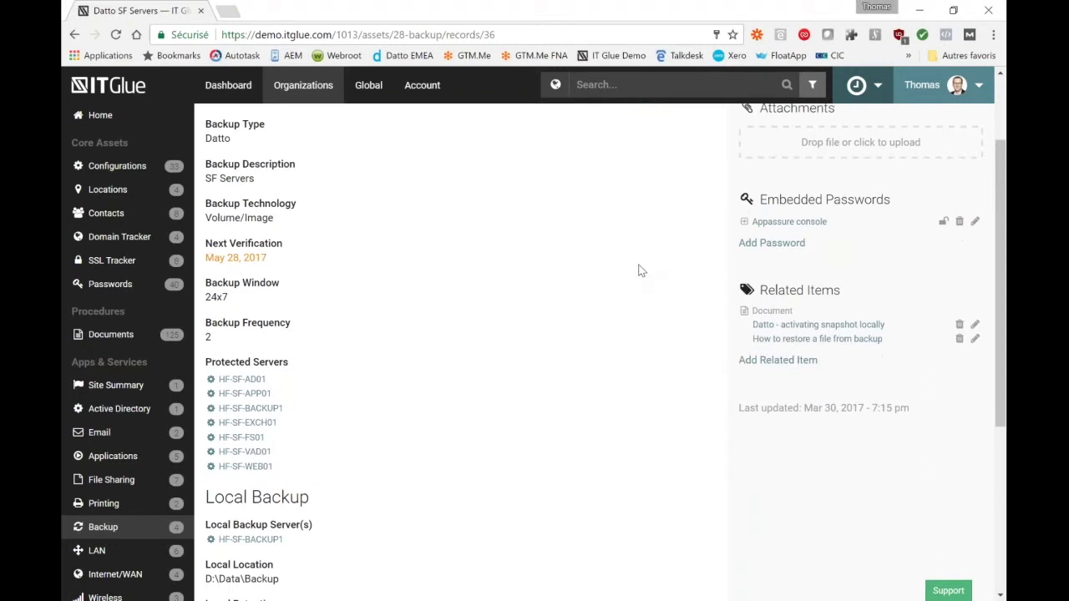
scroll(640, 269, "down", 4)
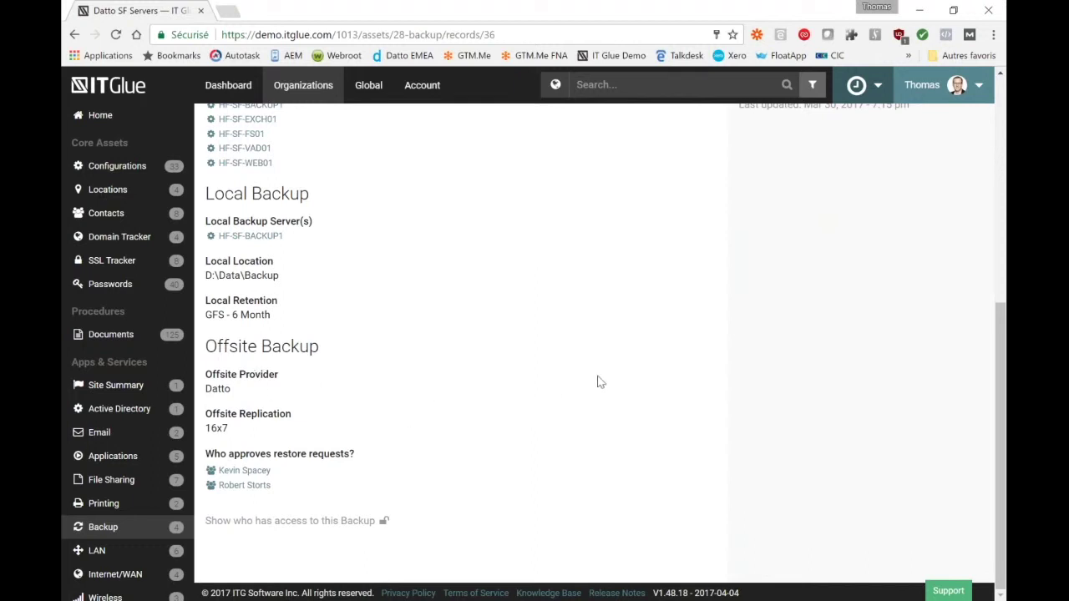
scroll(597, 380, "up", 1)
scroll(598, 381, "up", 3)
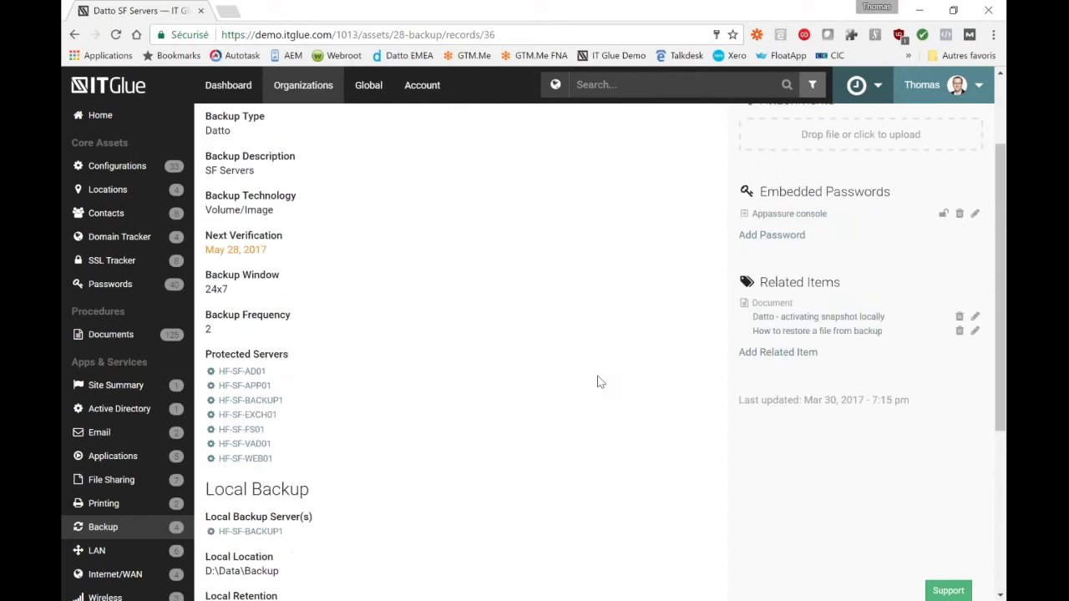
scroll(559, 301, "up", 1)
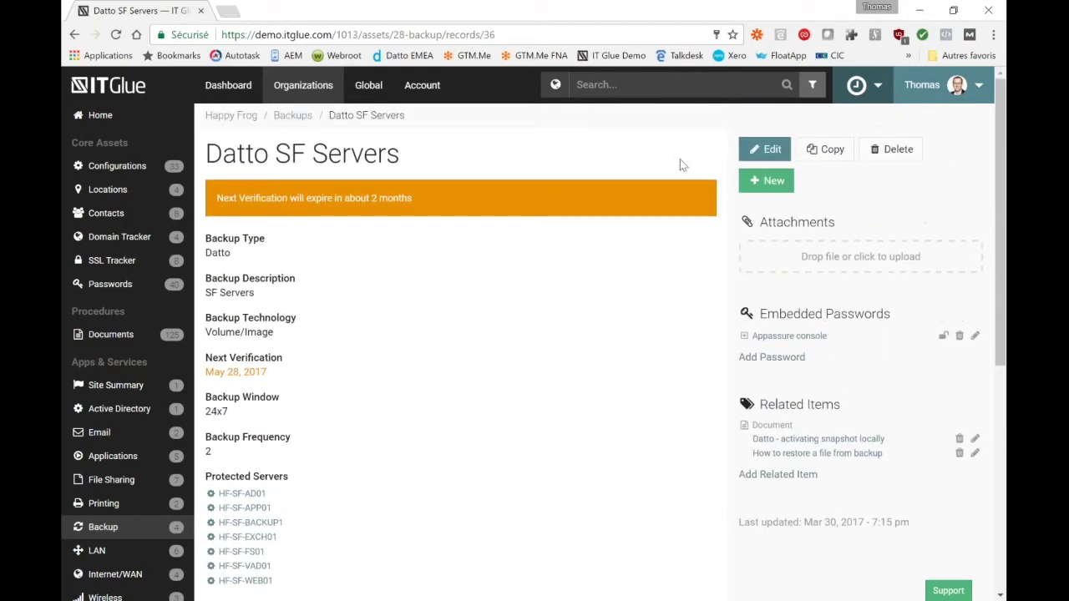
Open the Datto SF Servers record for editing and inspect the Backup Technology and Backup Window choices
left_click(772, 155)
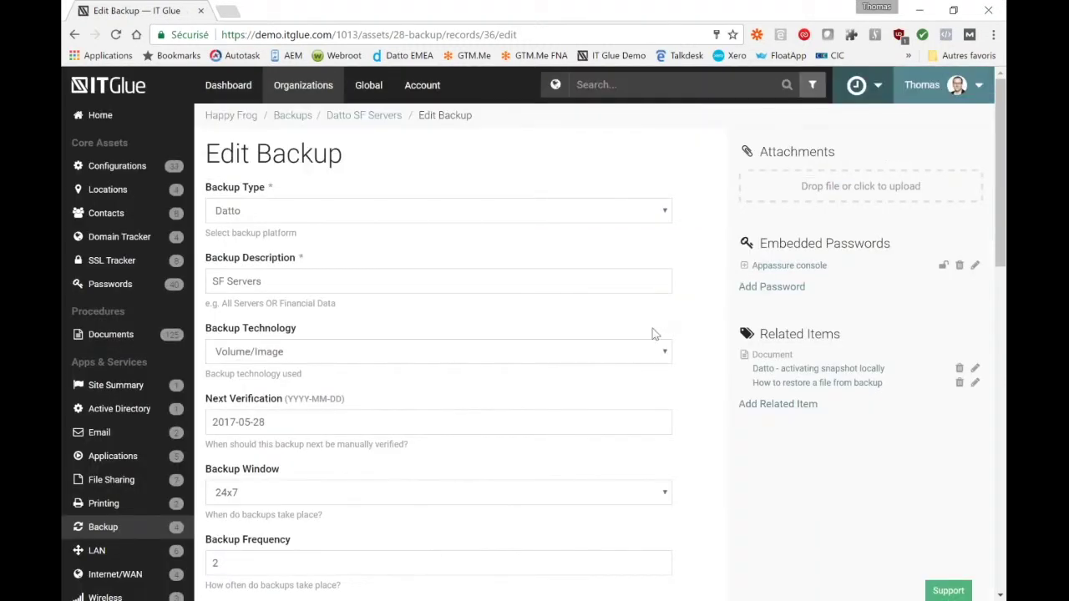
left_click(663, 354)
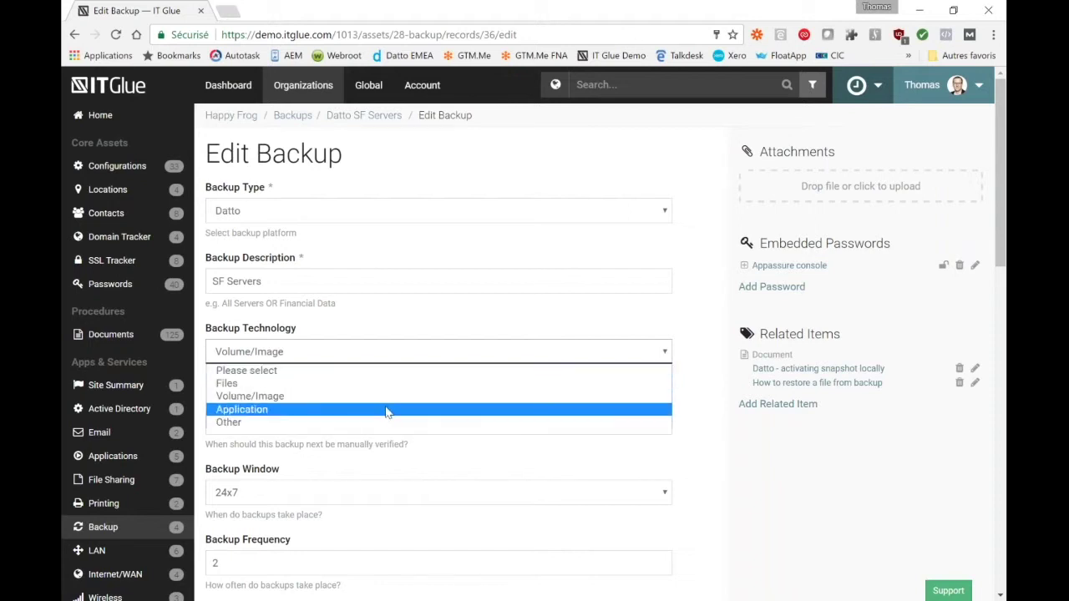
left_click(696, 351)
scroll(696, 351, "down", 2)
scroll(681, 336, "down", 2)
left_click(667, 295)
left_click(700, 297)
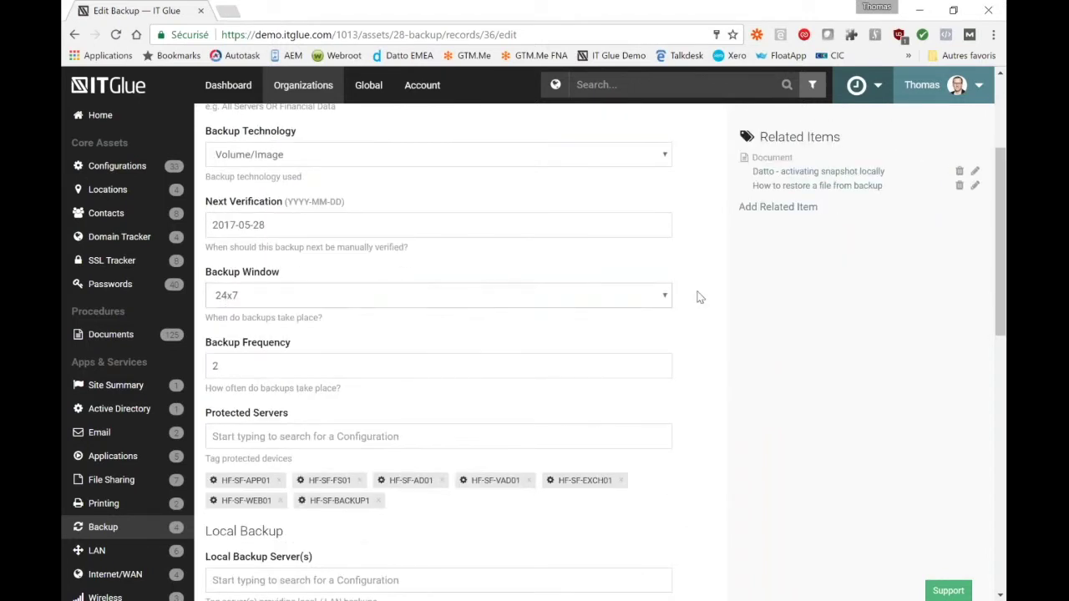
Inspect the Protected Servers and Local Backup fields of the edit form, including the Local Retention choices
scroll(699, 302, "down", 2)
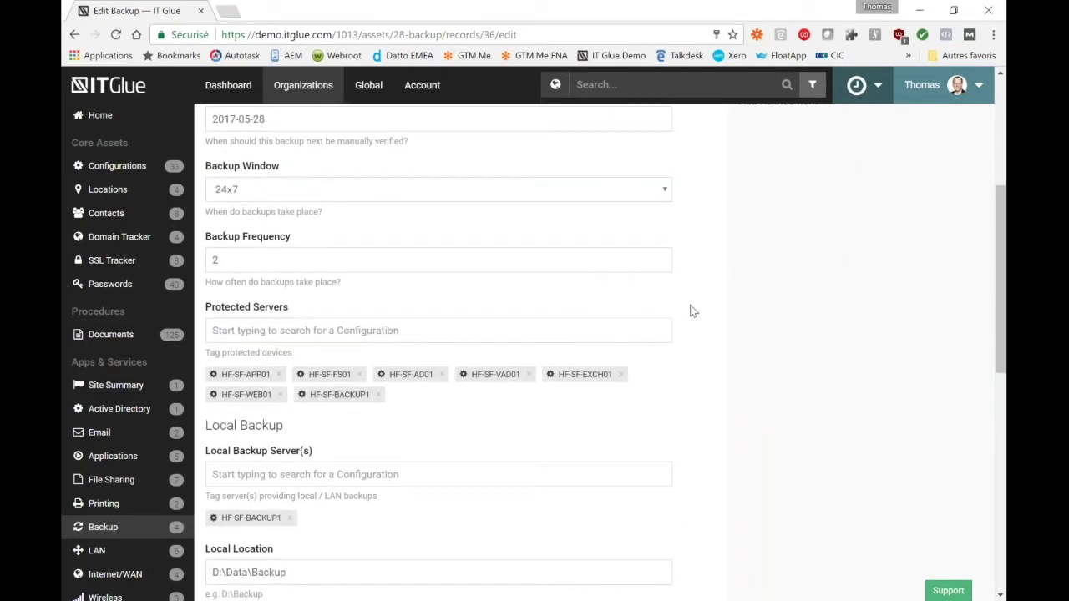
scroll(690, 310, "down", 2)
left_click(363, 240)
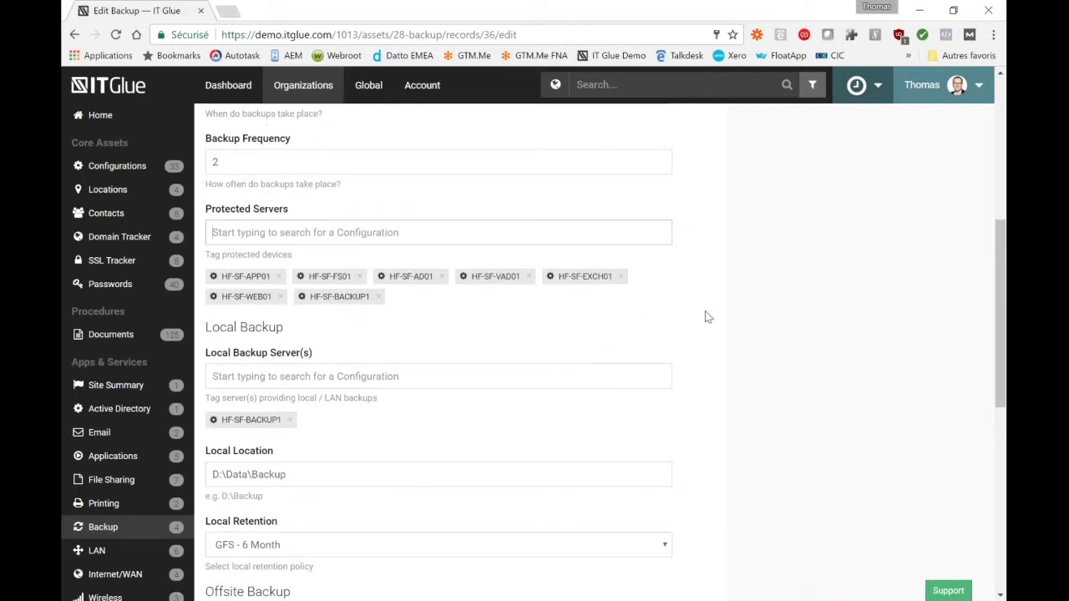
scroll(706, 316, "down", 2)
left_click(664, 358)
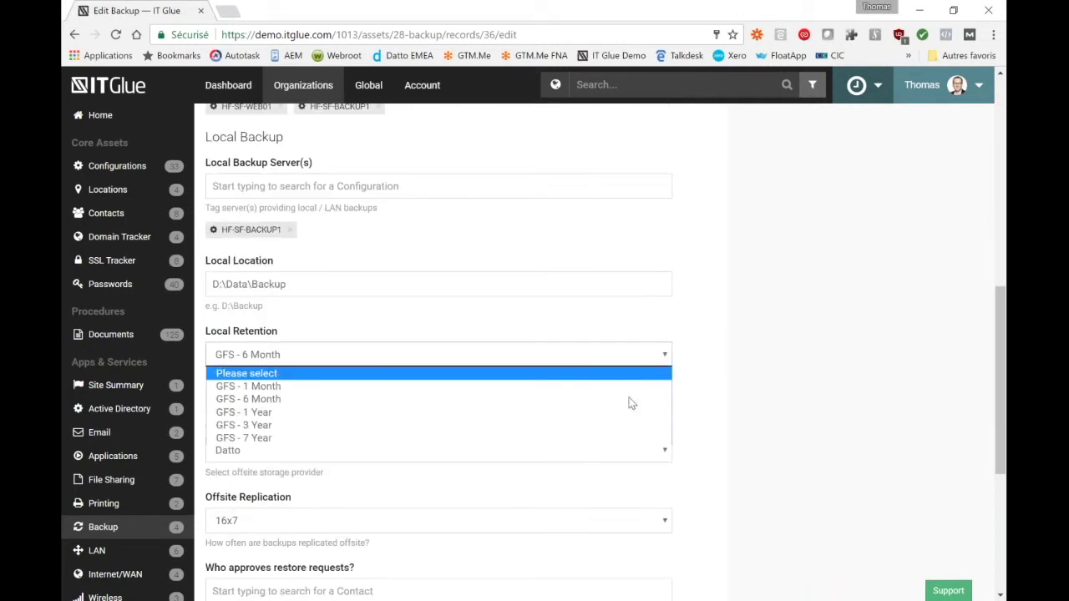
left_click(632, 399)
Inspect the Offsite Backup fields and the restore request approvers field in the edit form
scroll(713, 346, "down", 2)
scroll(718, 355, "down", 3)
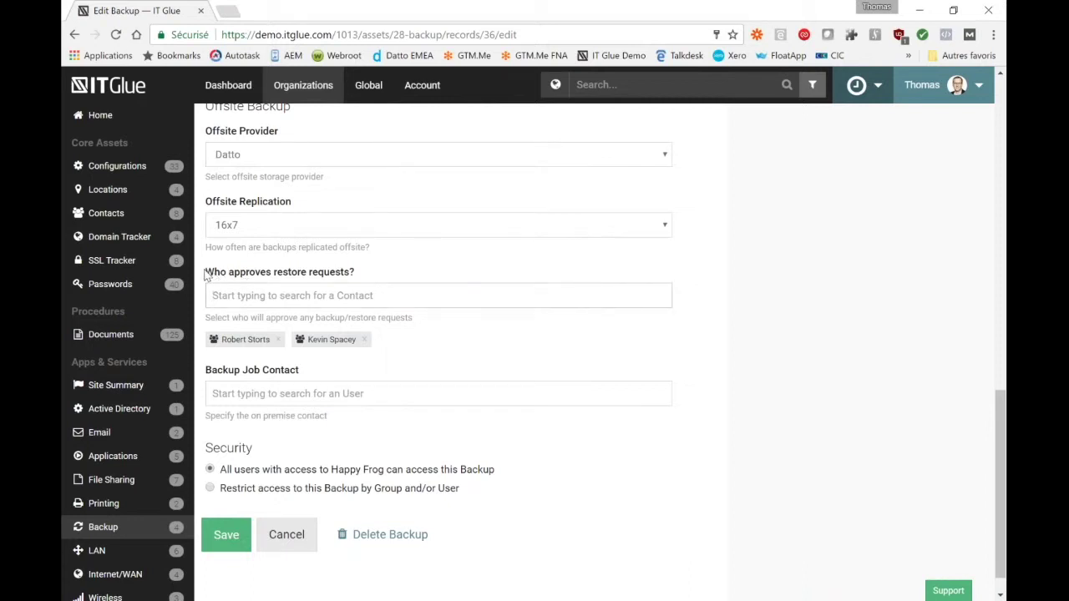
left_click(278, 280)
Open the related document "How to restore a file from backup" and review its steps, related items and revisions
scroll(673, 432, "up", 5)
scroll(795, 433, "up", 5)
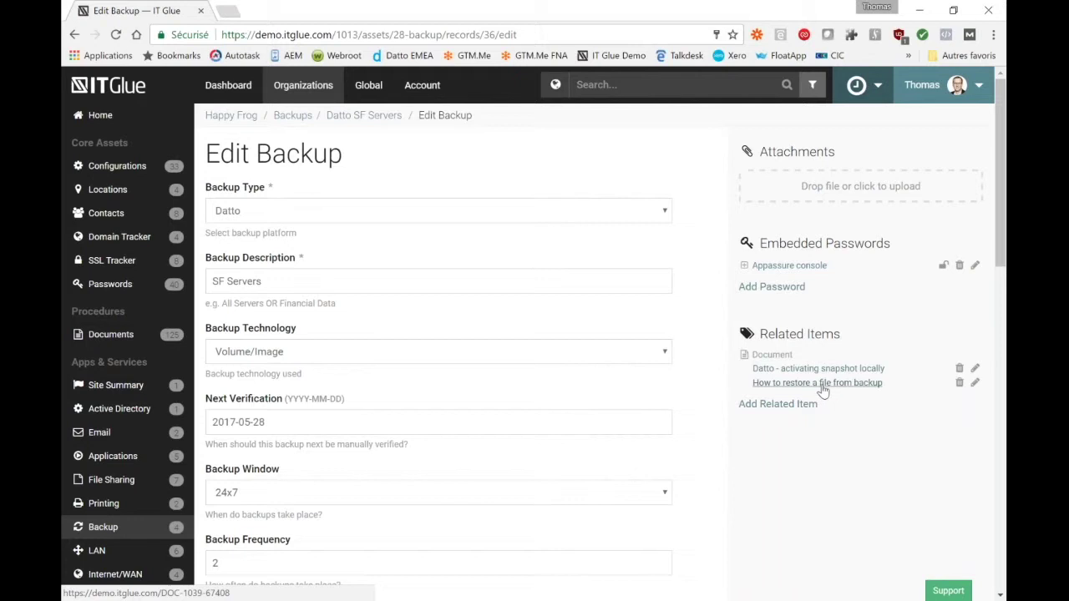
left_click(820, 386)
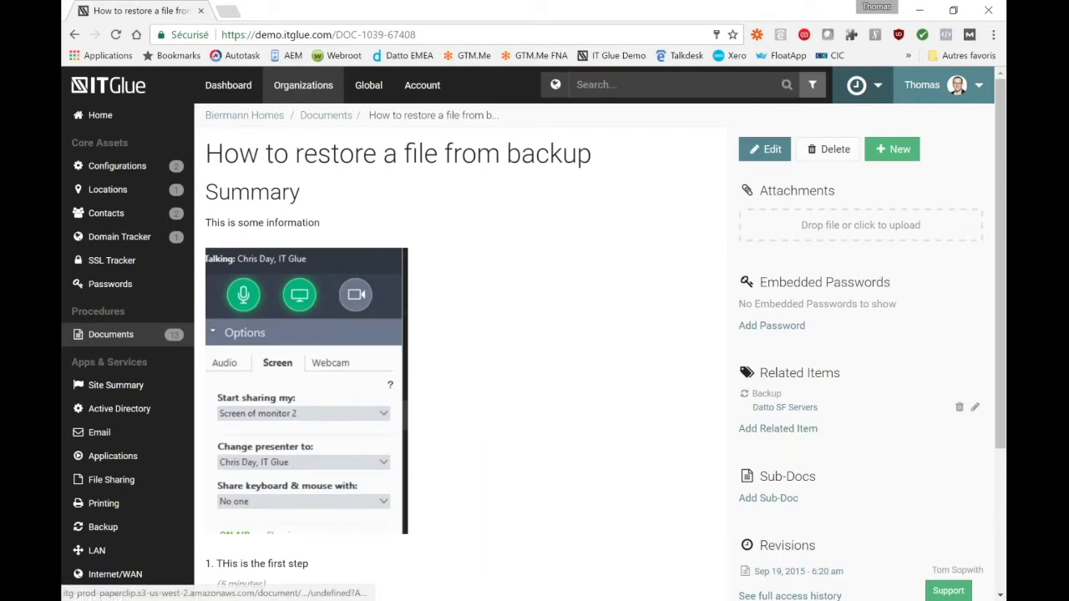
scroll(462, 183, "down", 1)
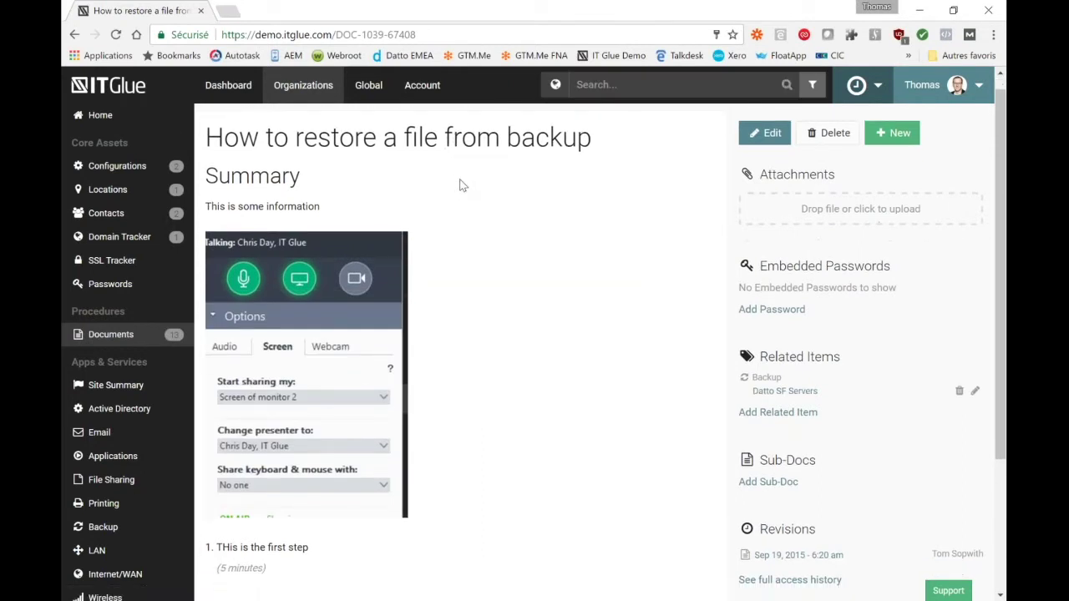
scroll(461, 189, "down", 1)
scroll(461, 192, "down", 1)
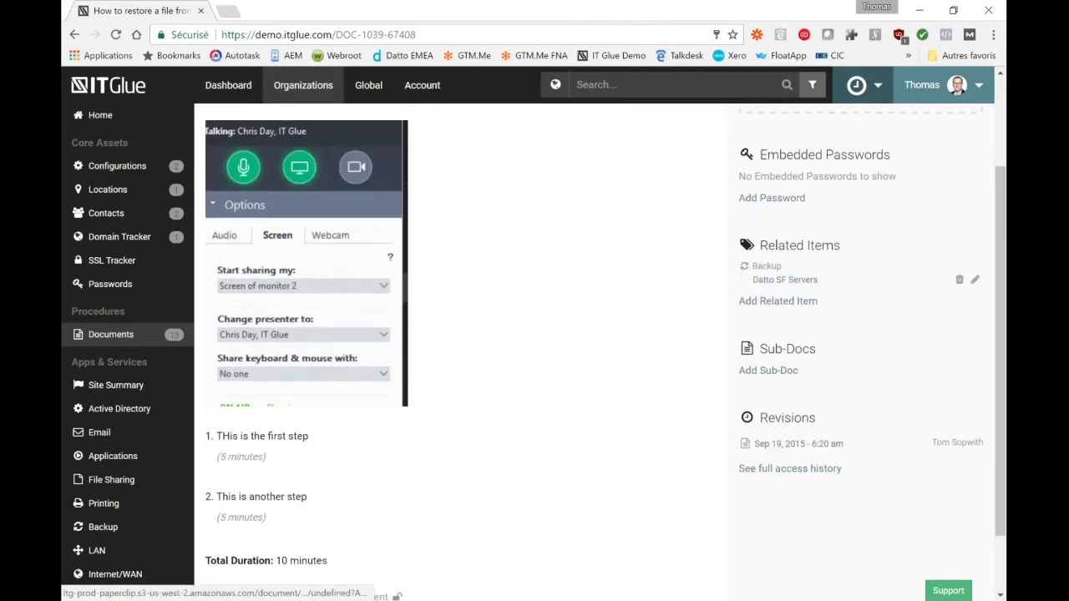
scroll(421, 399, "down", 1)
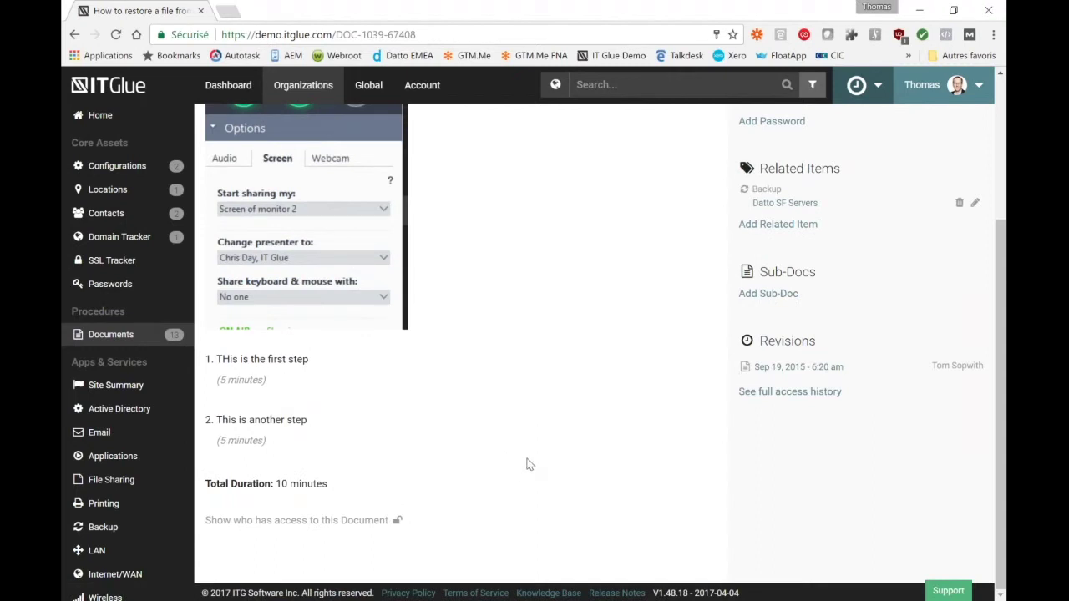
scroll(479, 397, "up", 2)
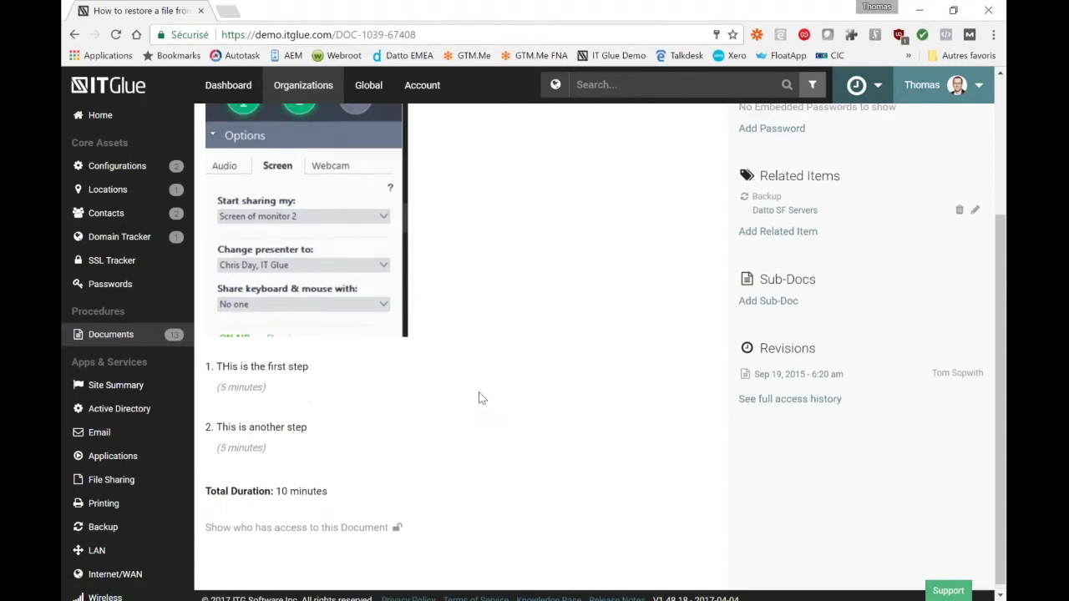
scroll(479, 398, "up", 1)
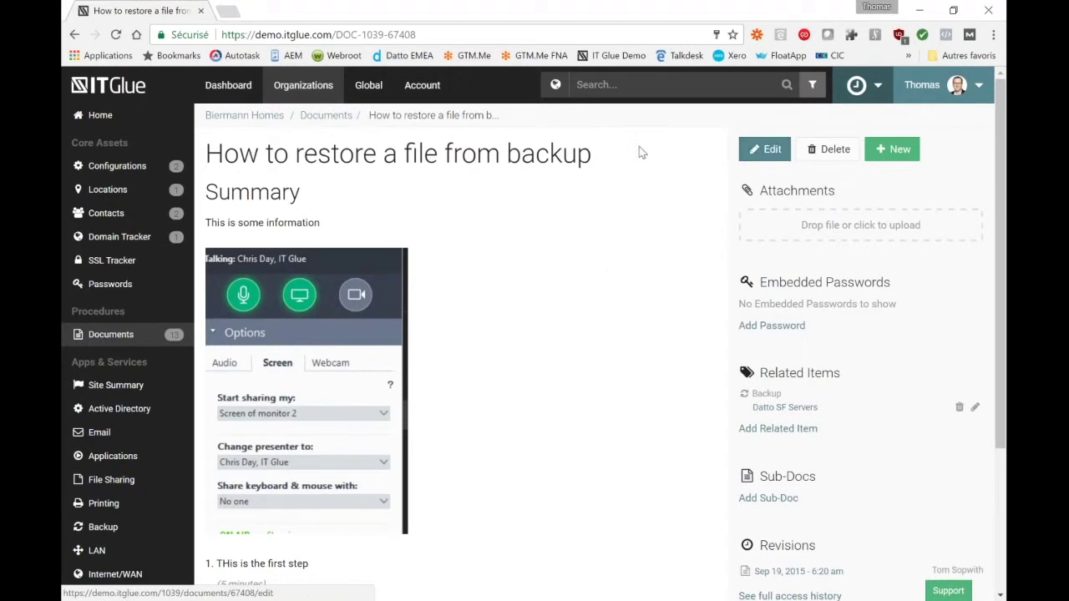
Read through the restore document's numbered steps and total duration, and return to its summary image
scroll(473, 343, "down", 3)
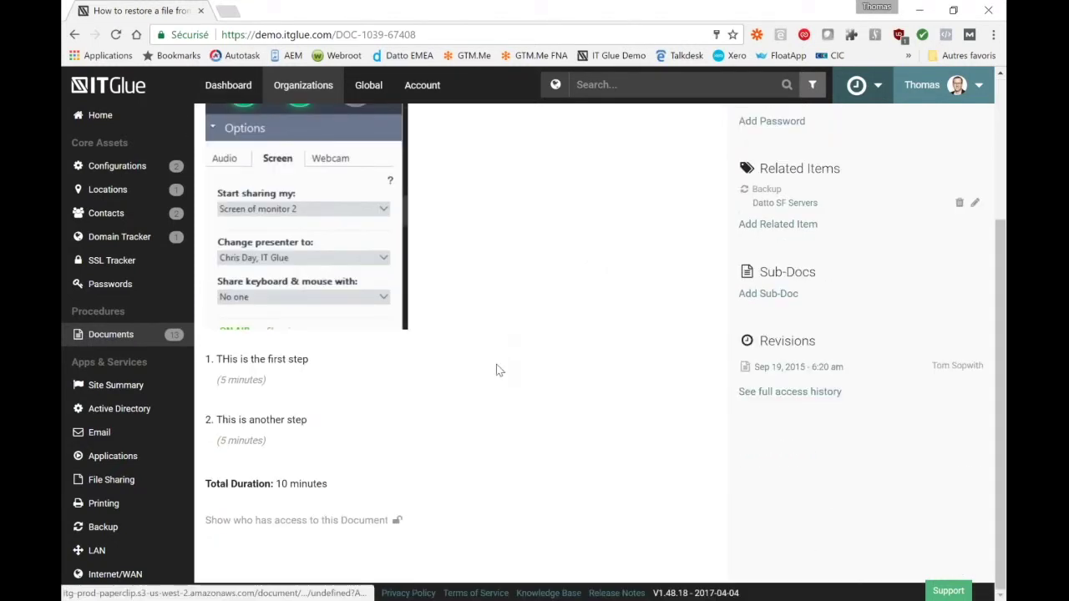
scroll(567, 347, "up", 1)
scroll(567, 347, "up", 3)
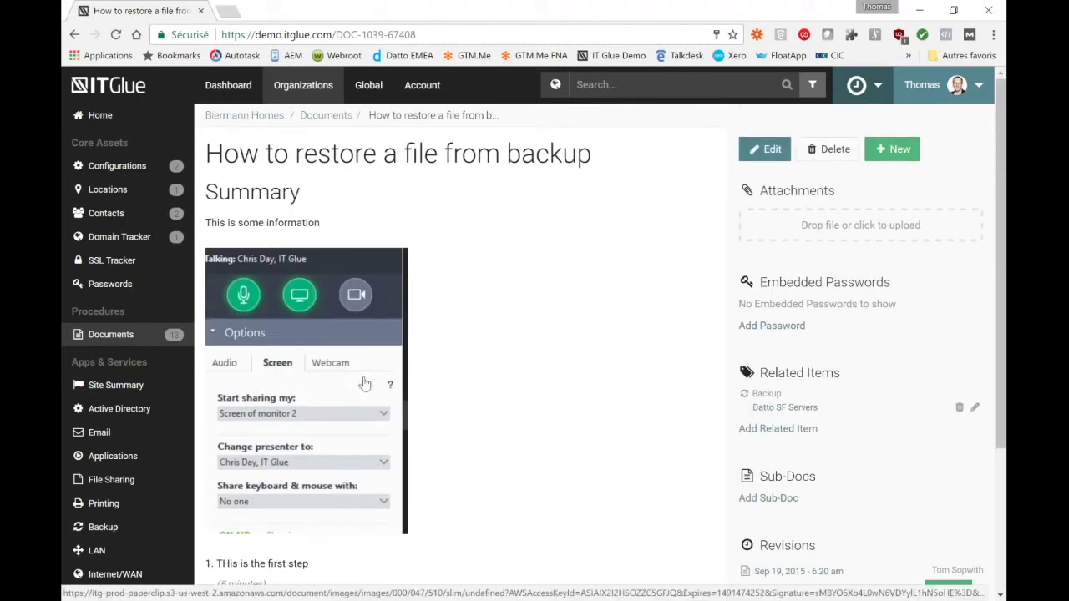
Search all organizations for "sf exch" and open Happy Frog's HF-SF-EXCH01 managed server record
left_click(620, 84)
type("sf e")
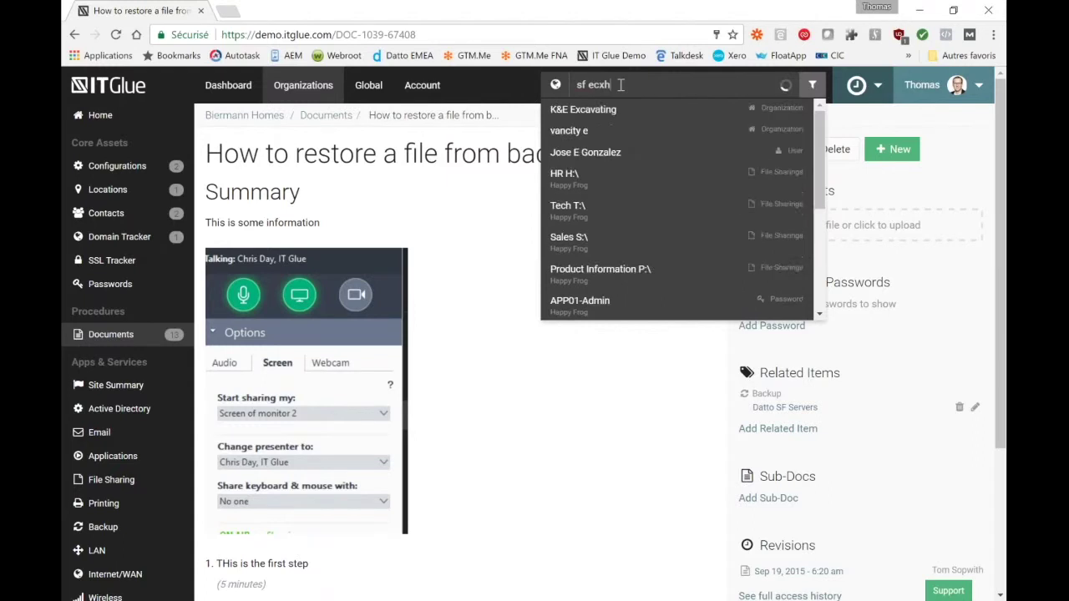
type("xch")
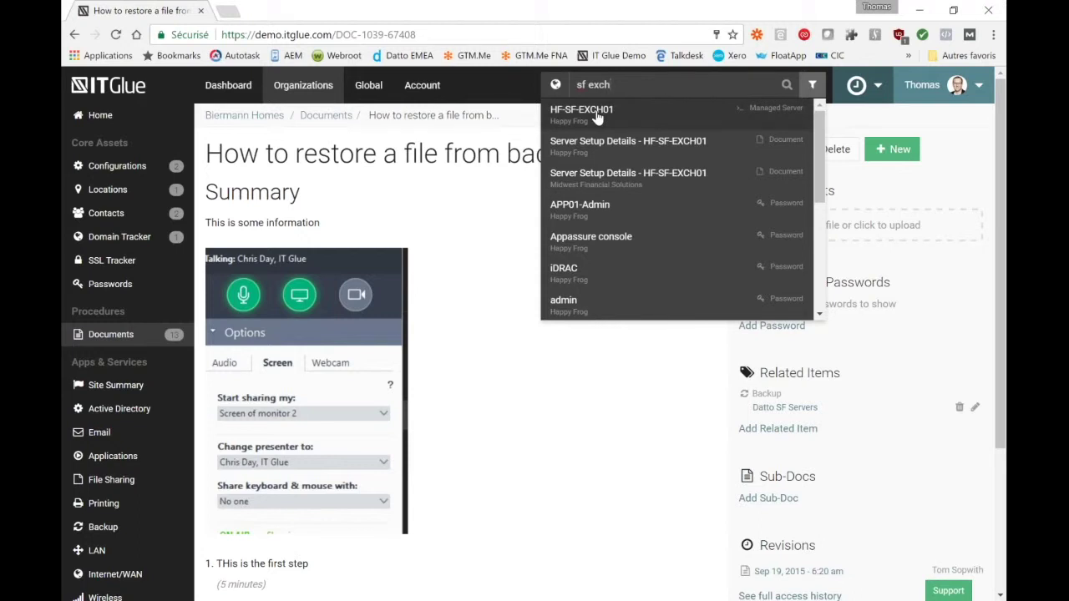
left_click(598, 117)
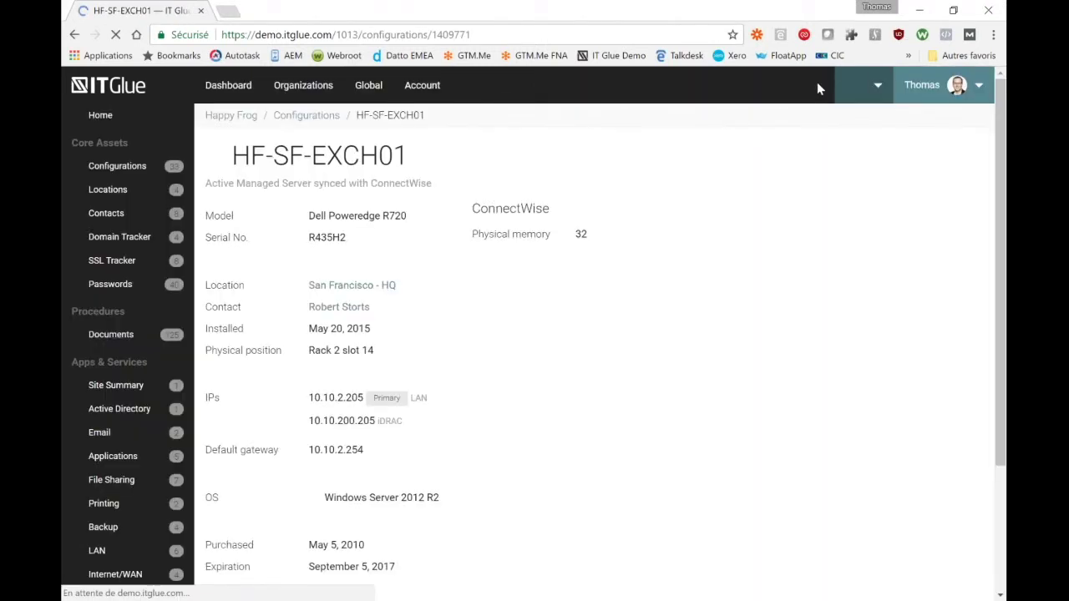
Check the search filter categories, and review the configuration details of HF-SF-EXCH01
left_click(813, 83)
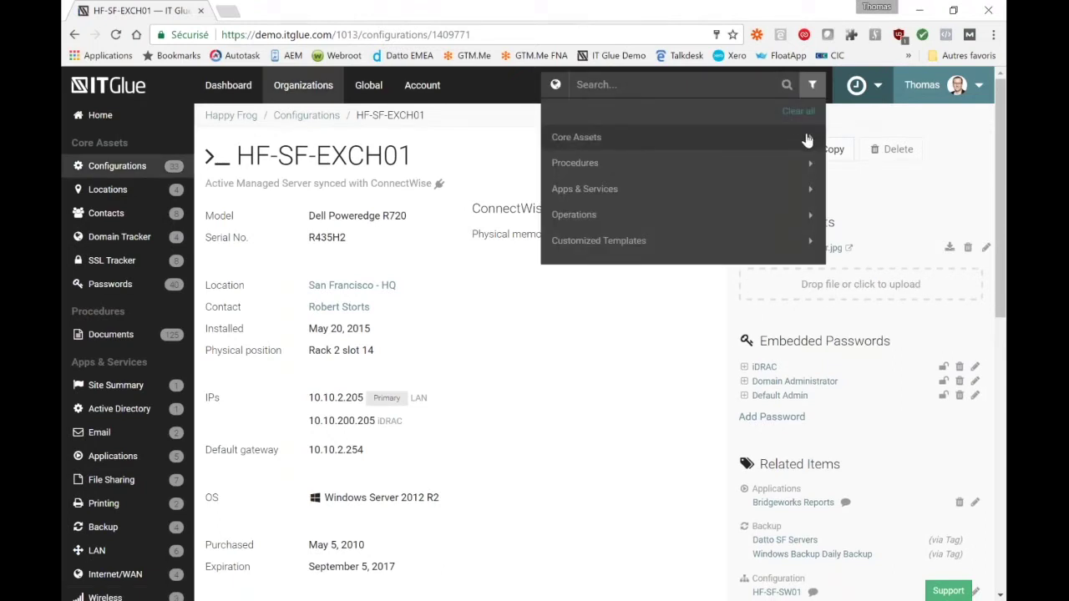
left_click(468, 159)
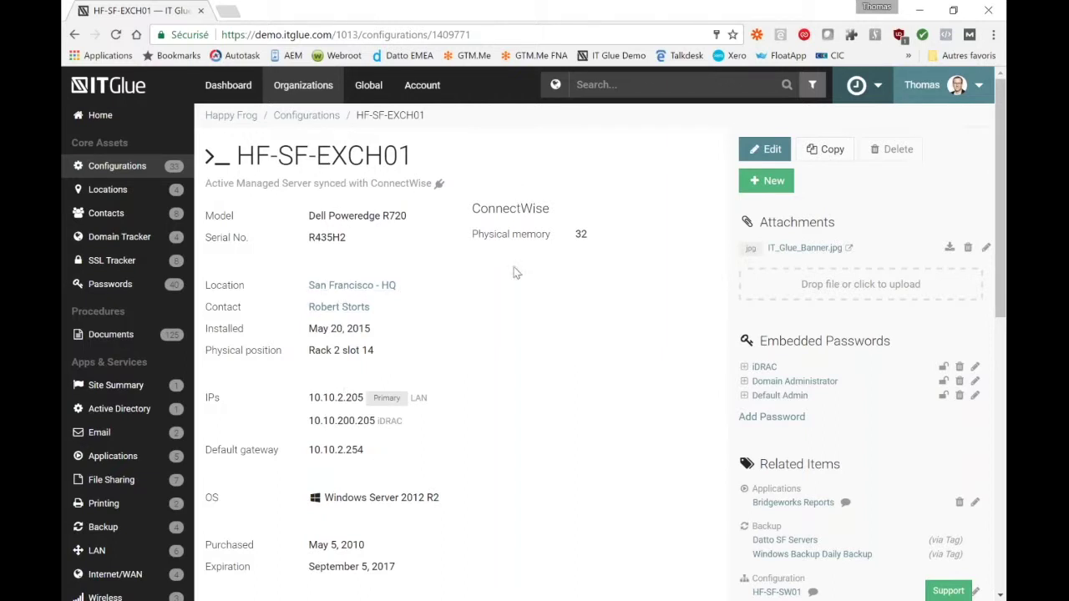
scroll(518, 284, "down", 1)
scroll(520, 294, "down", 2)
scroll(539, 324, "up", 1)
scroll(539, 324, "down", 1)
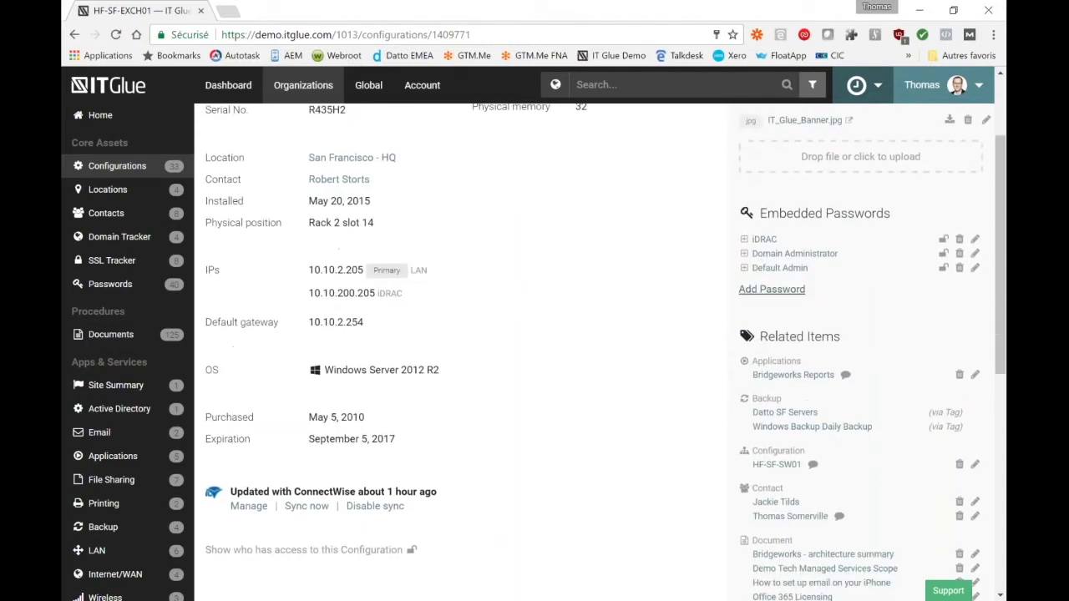
Expand the iDRAC and Domain Administrator entries under the server's embedded passwords
scroll(752, 334, "up", 3)
left_click(743, 368)
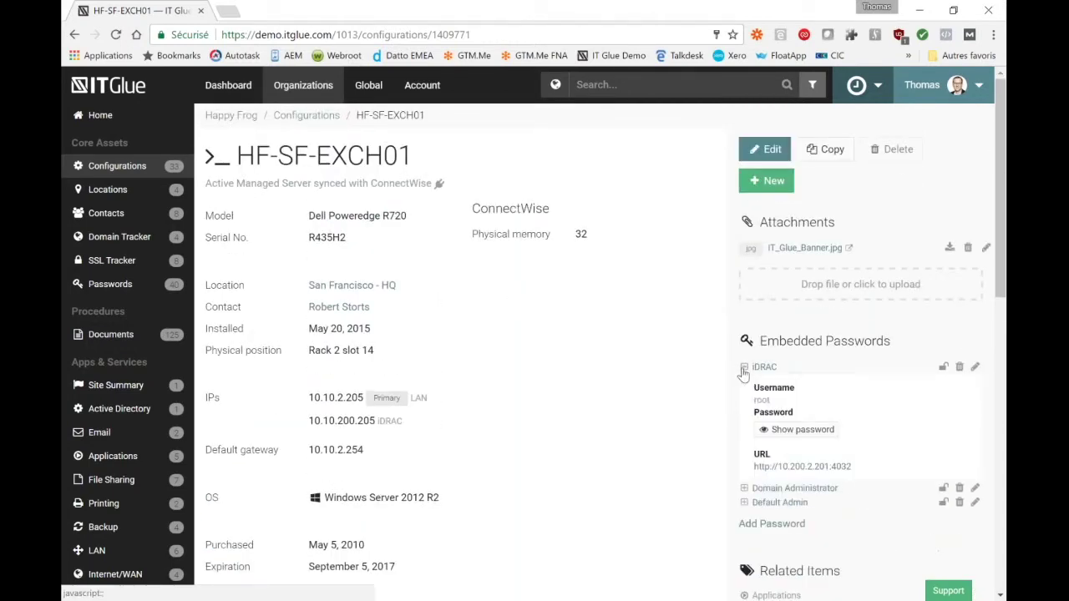
scroll(743, 385, "down", 3)
left_click(743, 390)
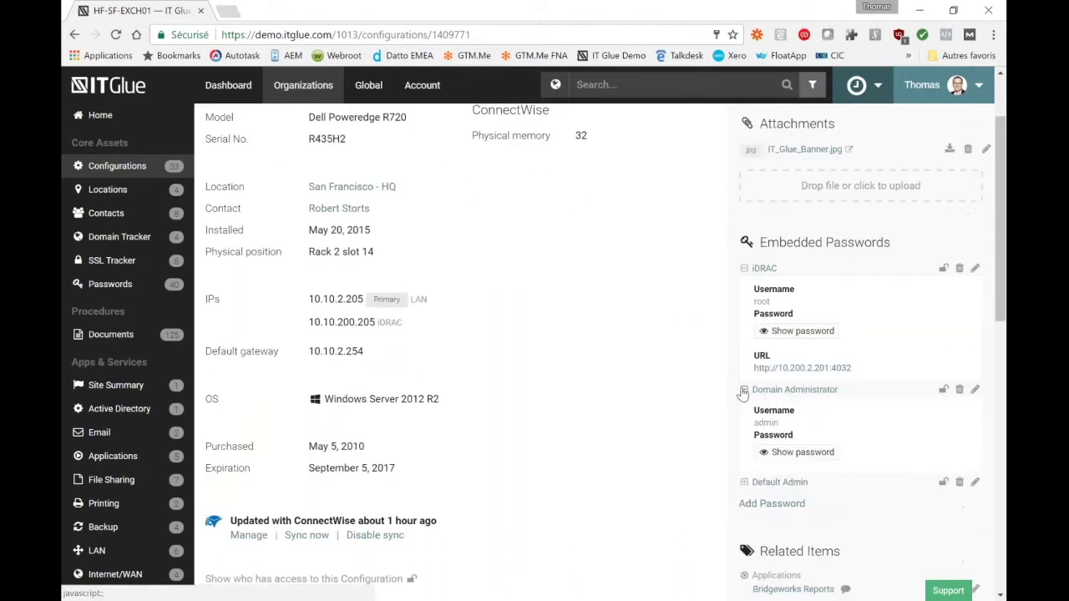
scroll(683, 365, "down", 3)
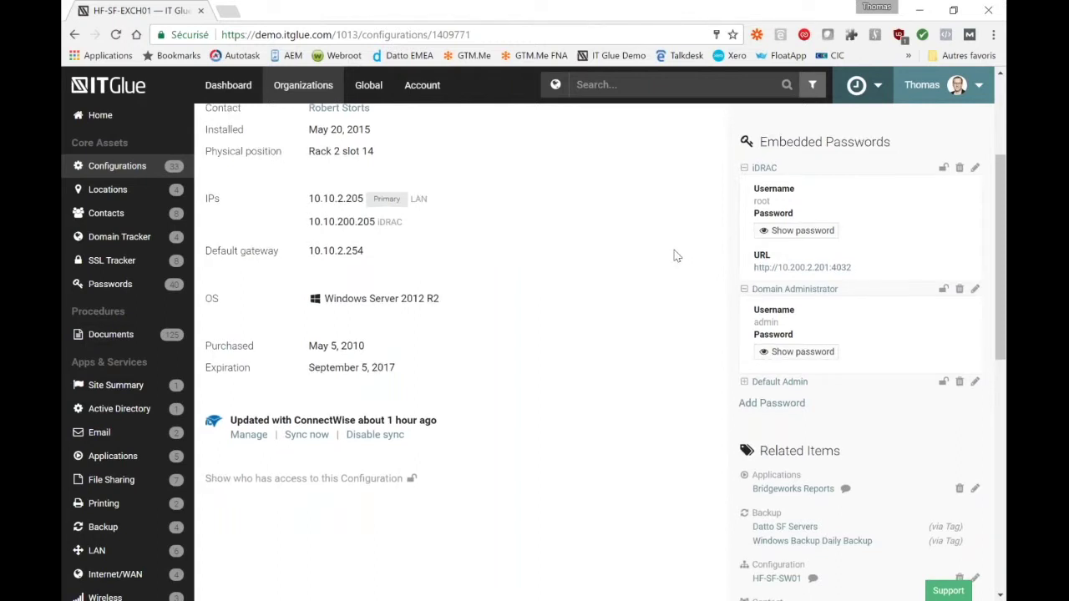
Review the related items and revision history of HF-SF-EXCH01
scroll(675, 258, "down", 3)
scroll(675, 259, "down", 6)
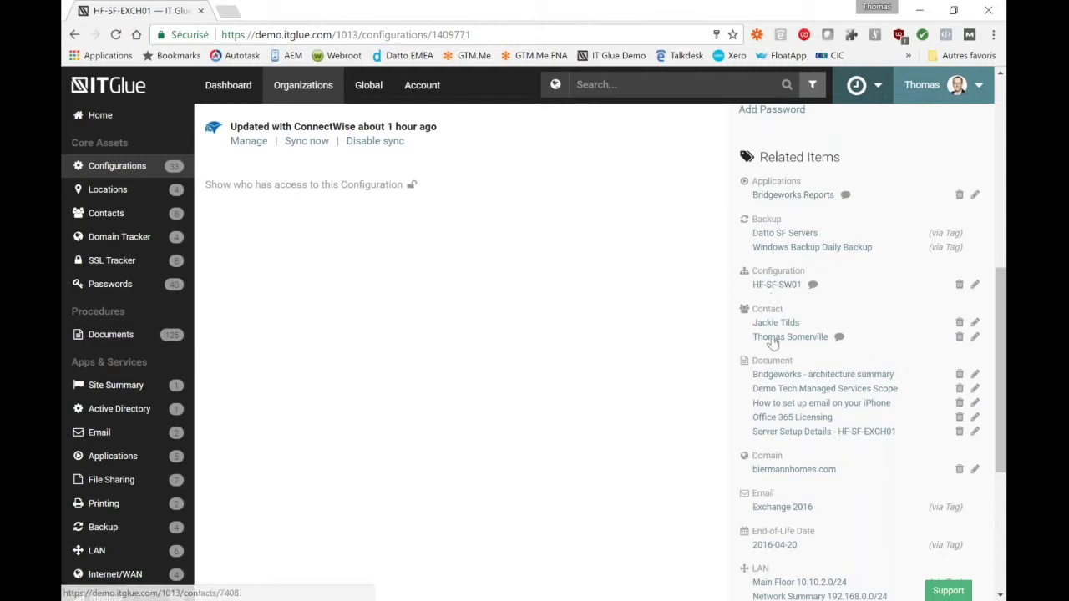
scroll(771, 343, "down", 2)
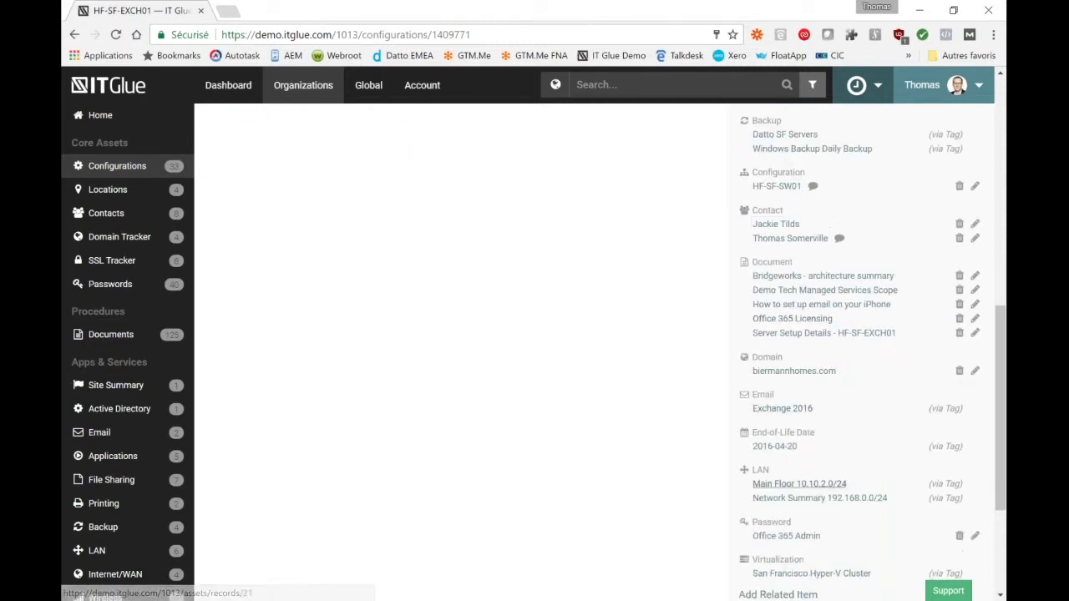
scroll(661, 289, "down", 2)
scroll(802, 234, "up", 1)
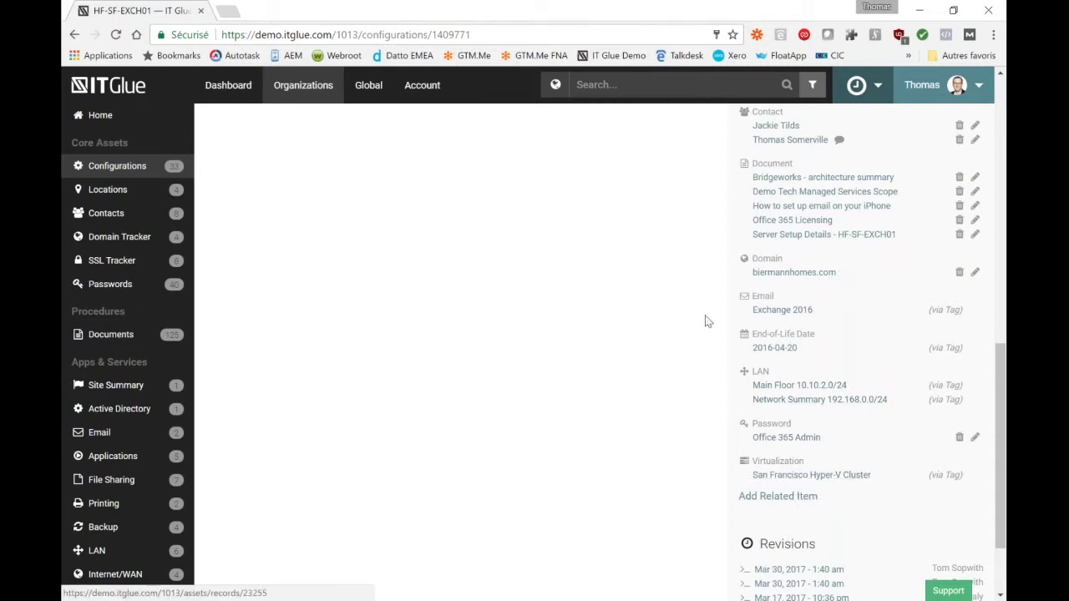
scroll(652, 309, "down", 3)
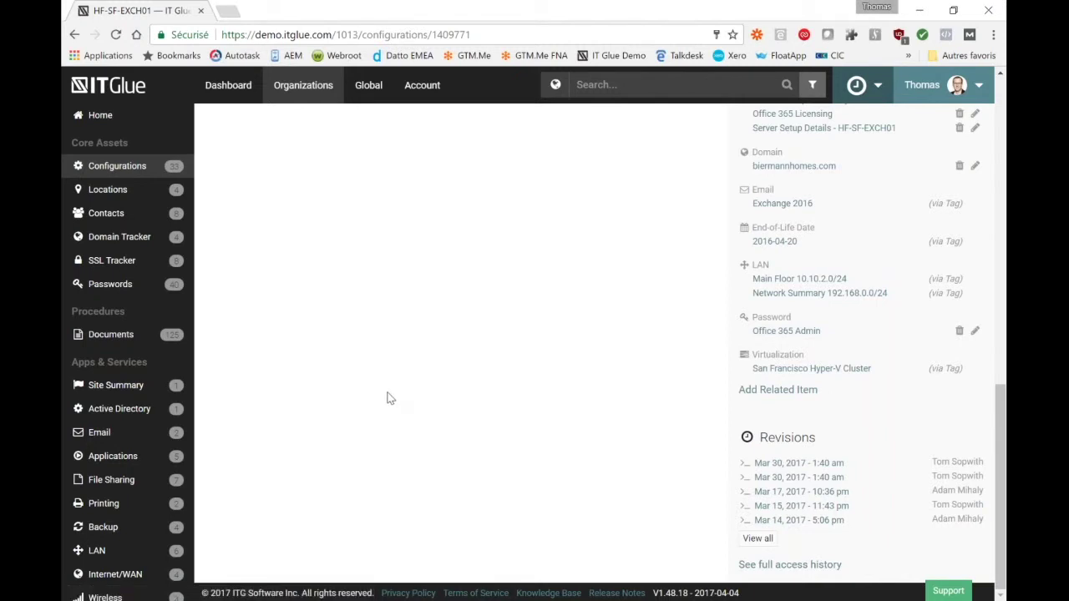
View Happy Frog's Passwords list, and open the list of Users in the account settings
left_click(117, 287)
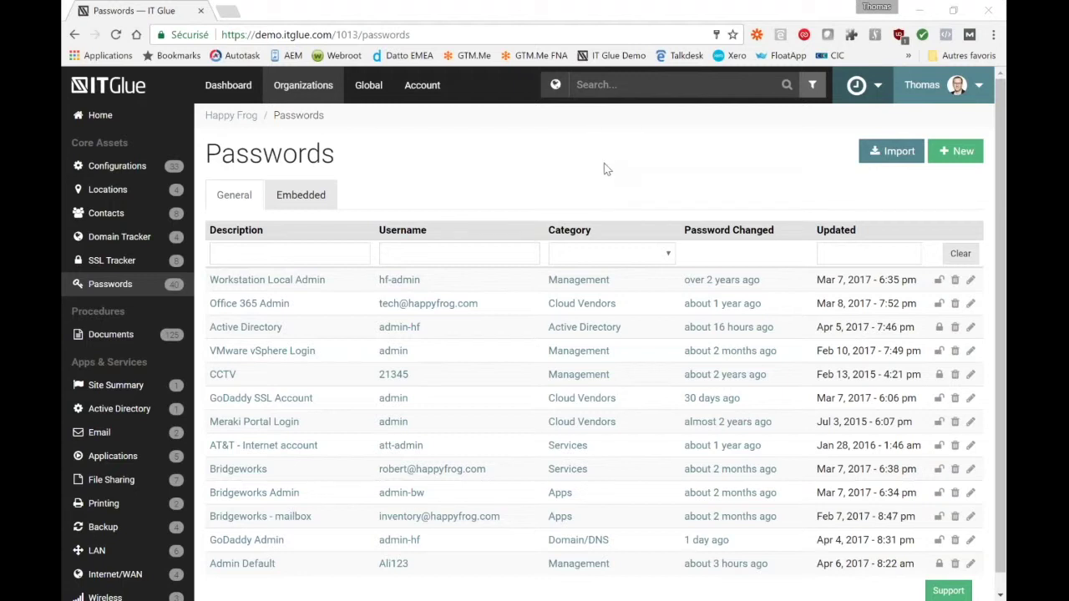
left_click(421, 91)
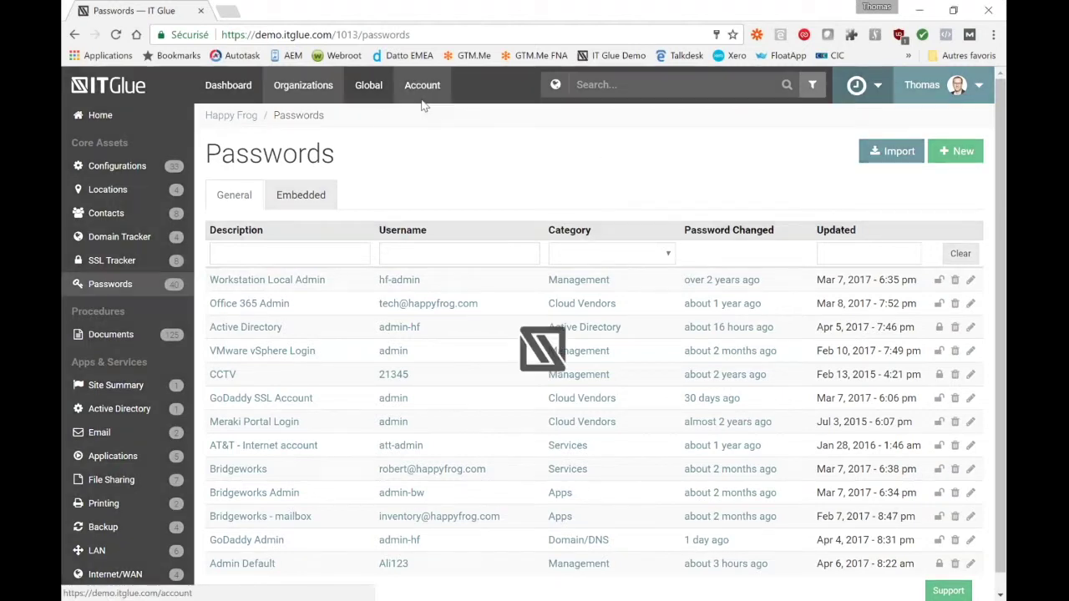
left_click(423, 101)
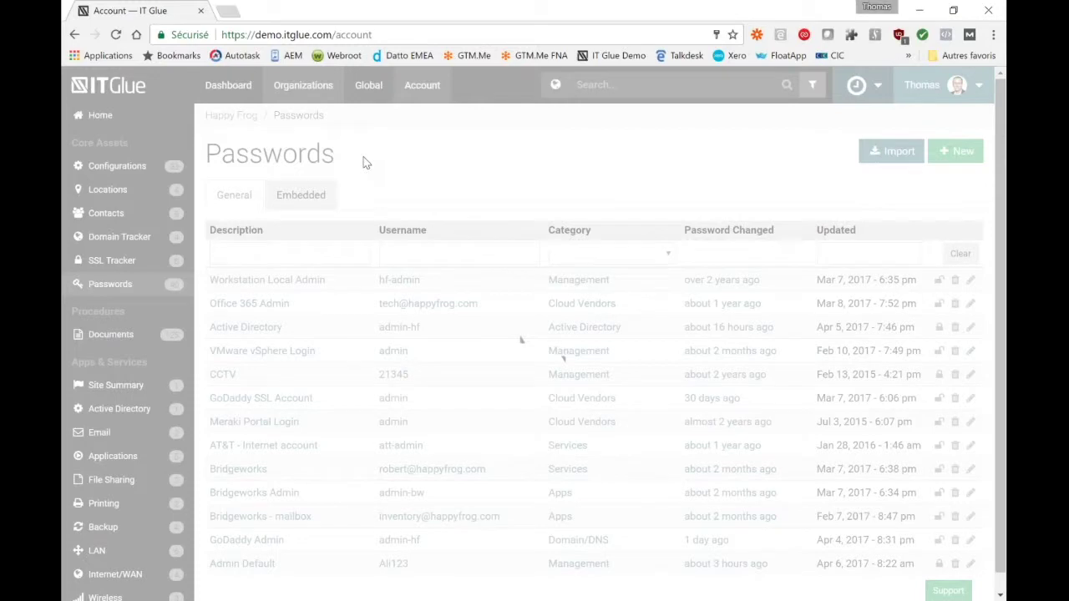
left_click(105, 164)
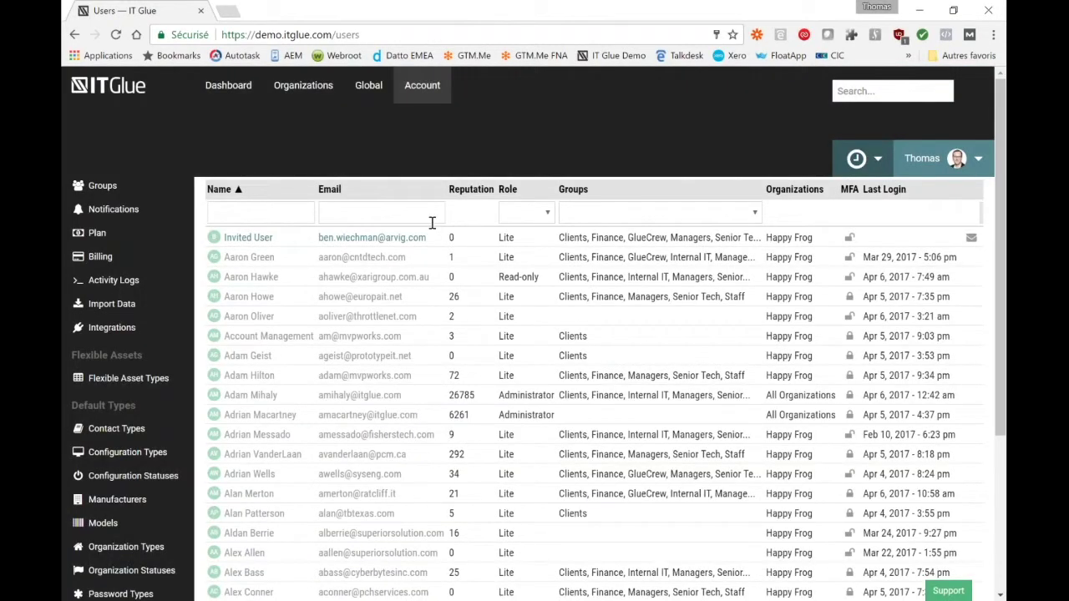
Start a new user with the Lite role and examine its permissions, group membership and organization access options
left_click(961, 155)
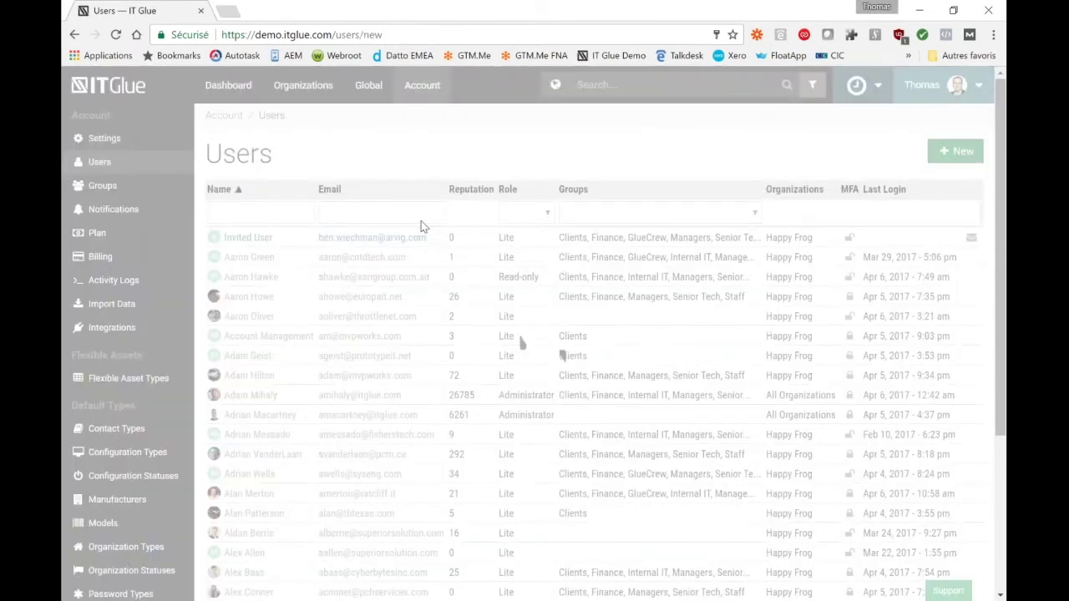
left_click(212, 336)
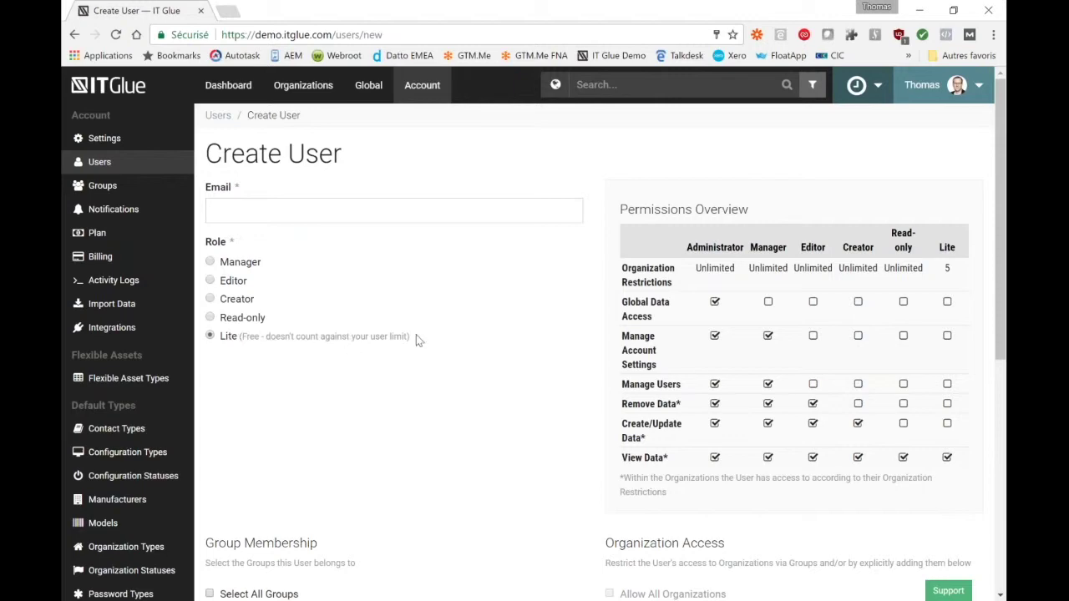
scroll(502, 341, "down", 1)
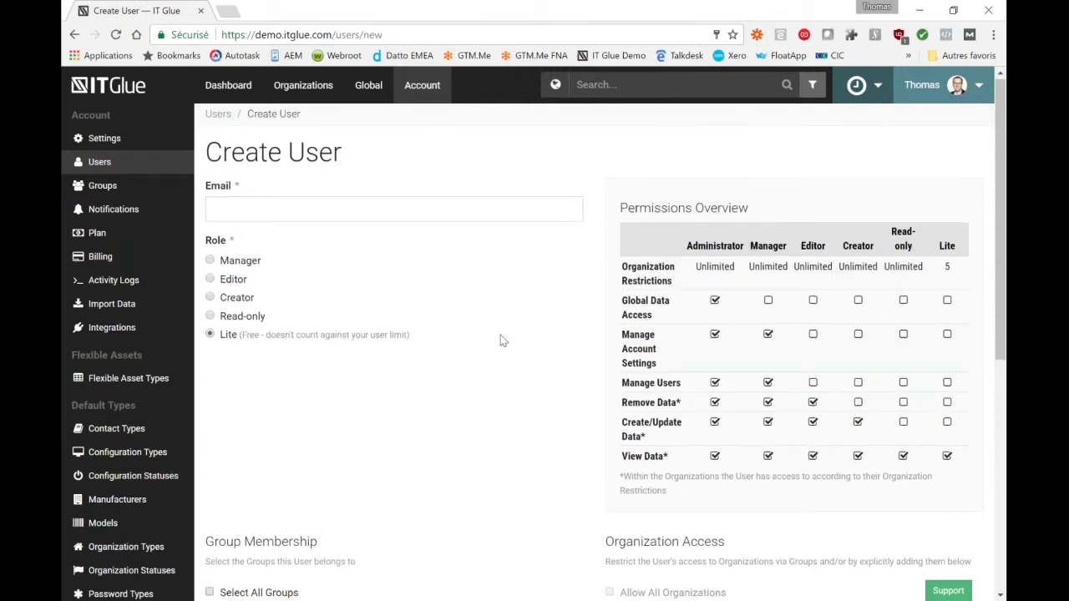
scroll(502, 340, "down", 5)
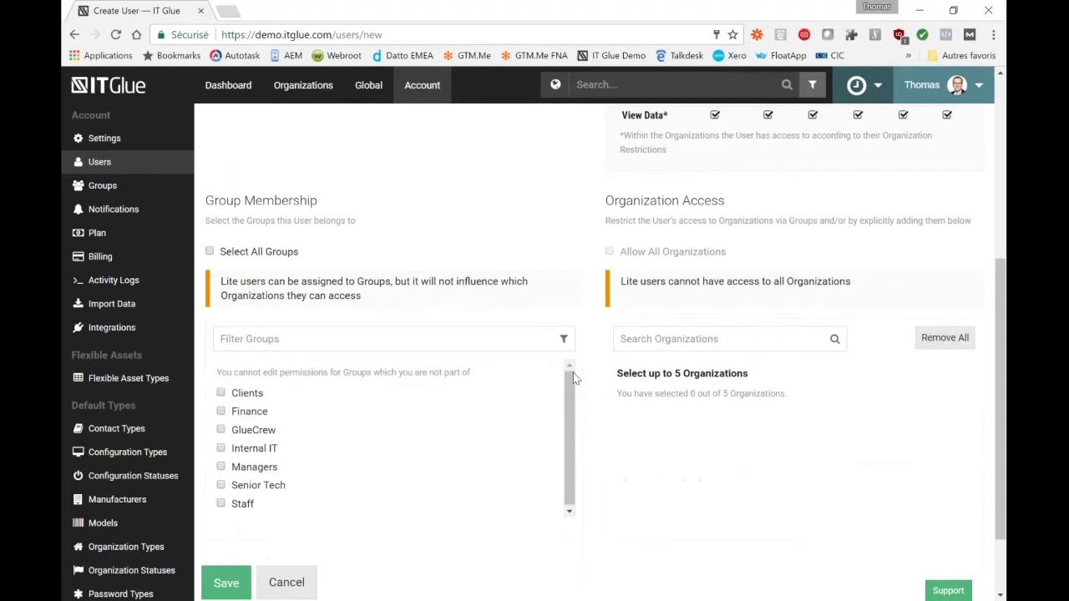
scroll(718, 427, "up", 3)
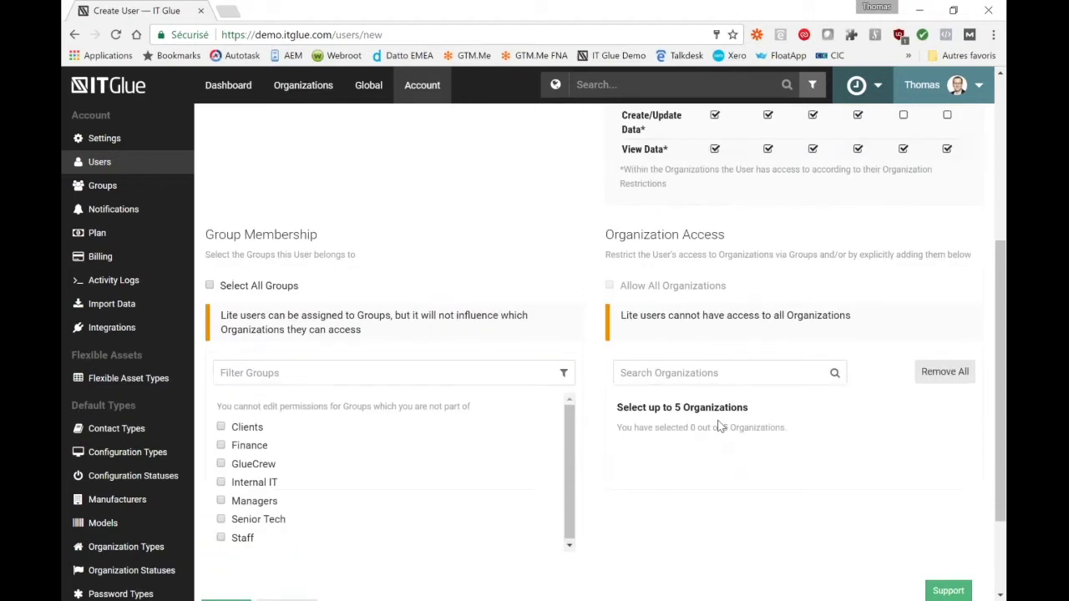
scroll(746, 471, "up", 1)
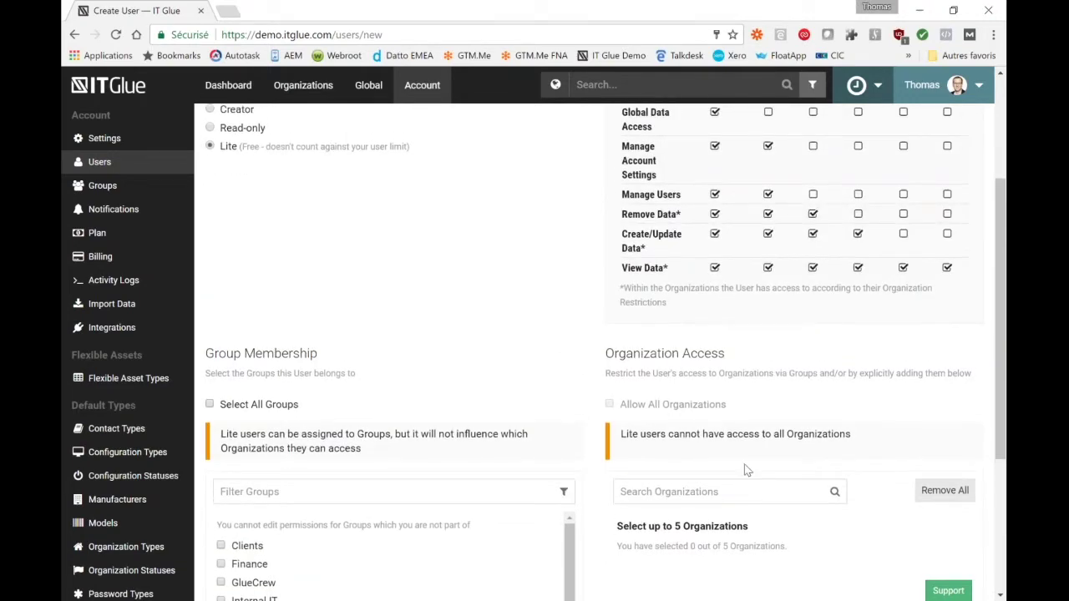
scroll(746, 470, "up", 3)
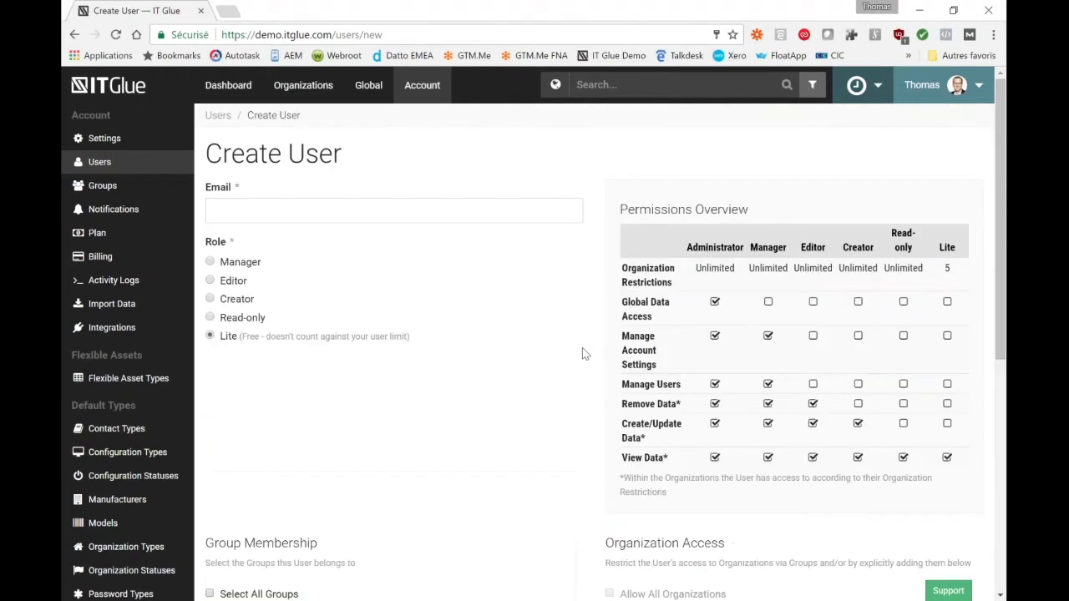
Leave the new user form without saving and review the asset categories in the Global overview
left_click(302, 84)
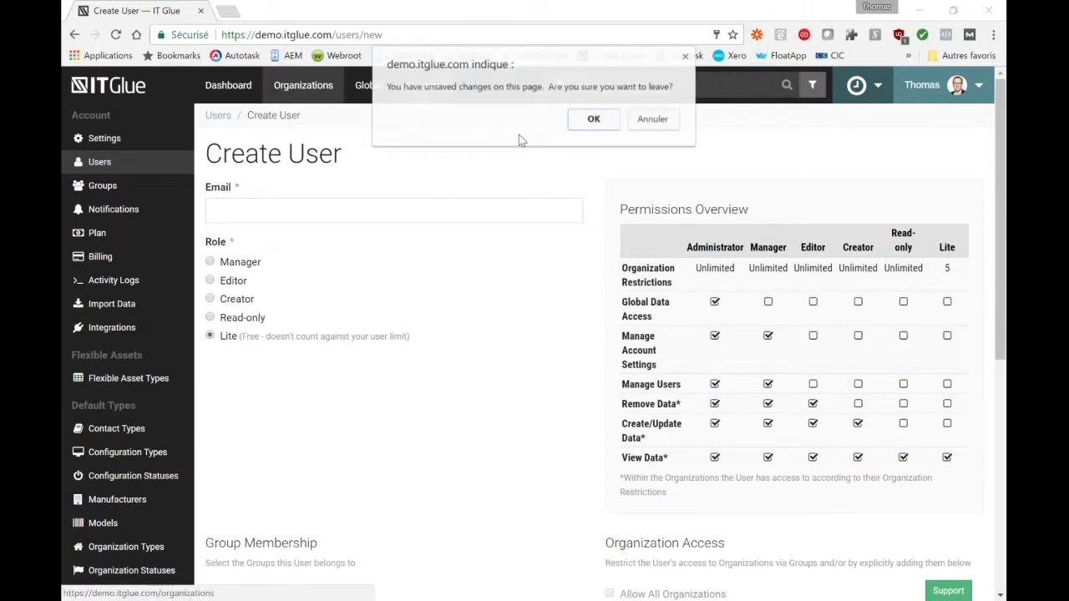
left_click(639, 121)
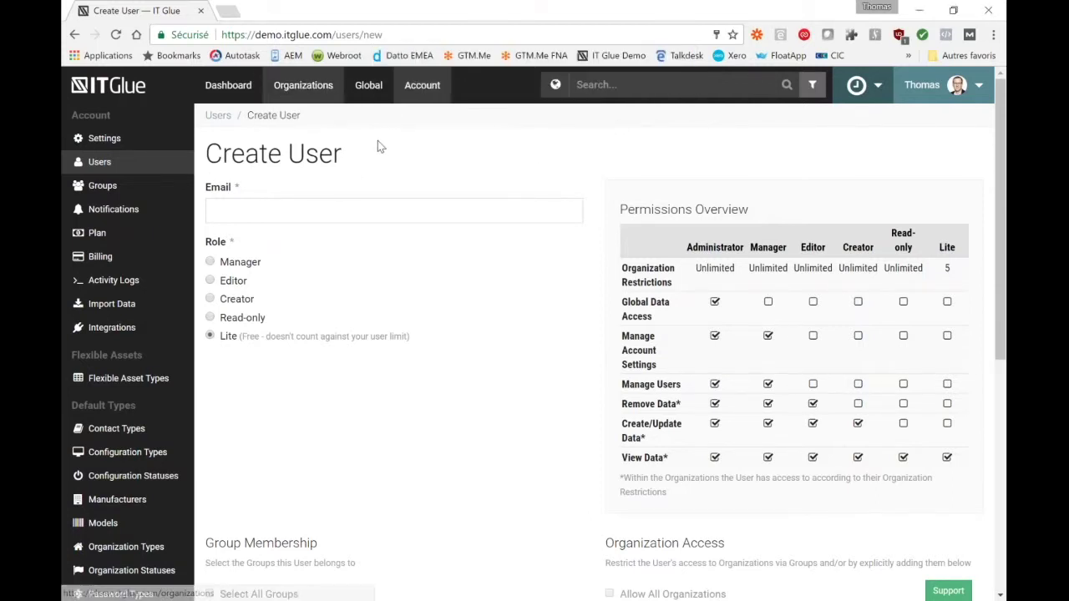
left_click(367, 87)
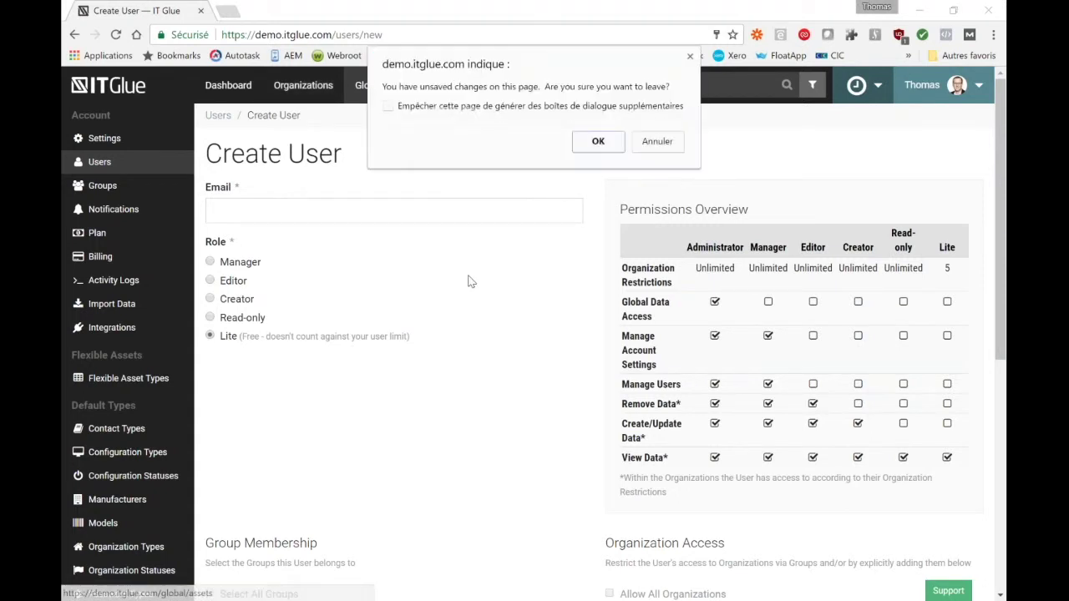
left_click(598, 141)
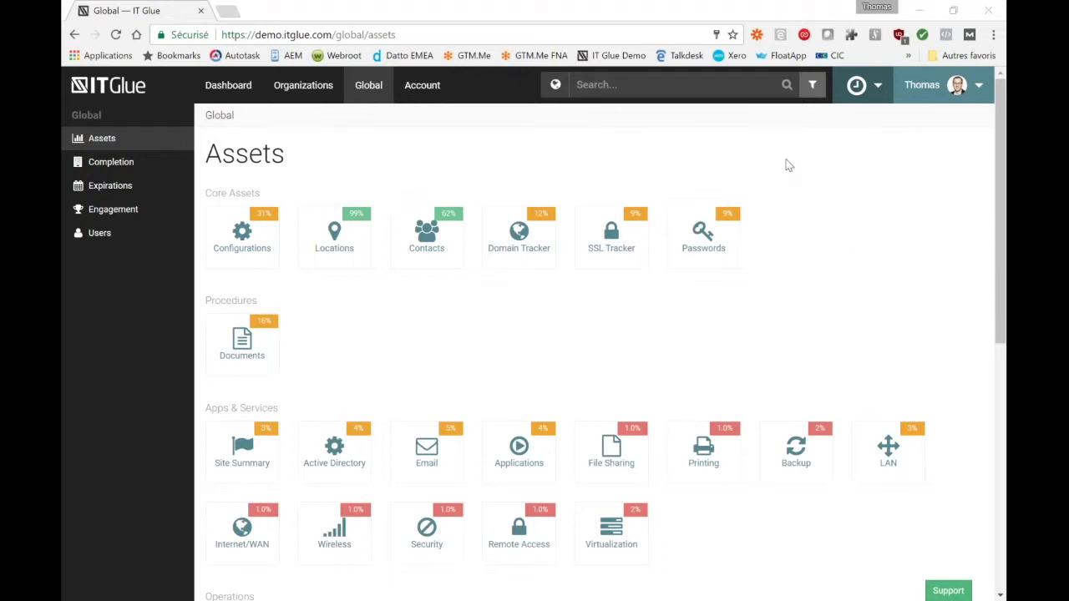
left_click(365, 94)
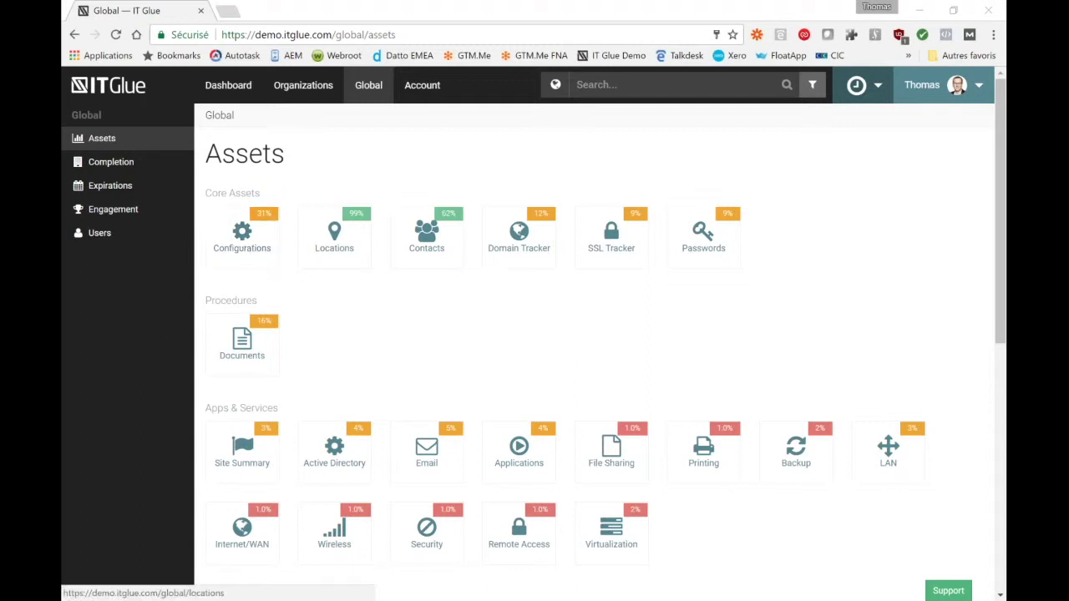
scroll(329, 289, "down", 1)
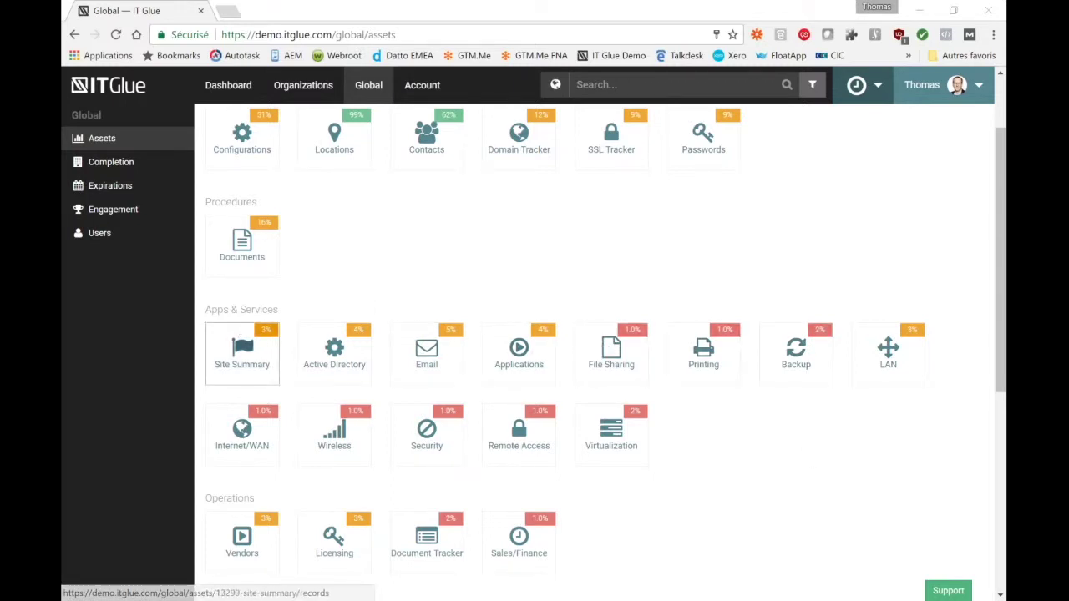
scroll(592, 365, "up", 2)
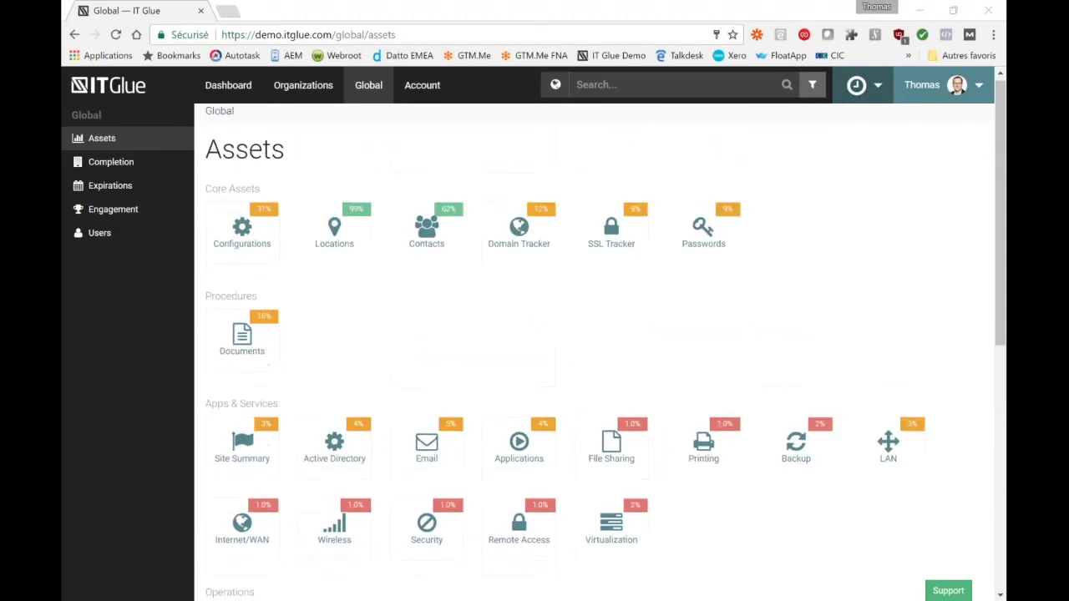
Open the global Completion report and examine the documentation completeness of each organization
left_click(111, 162)
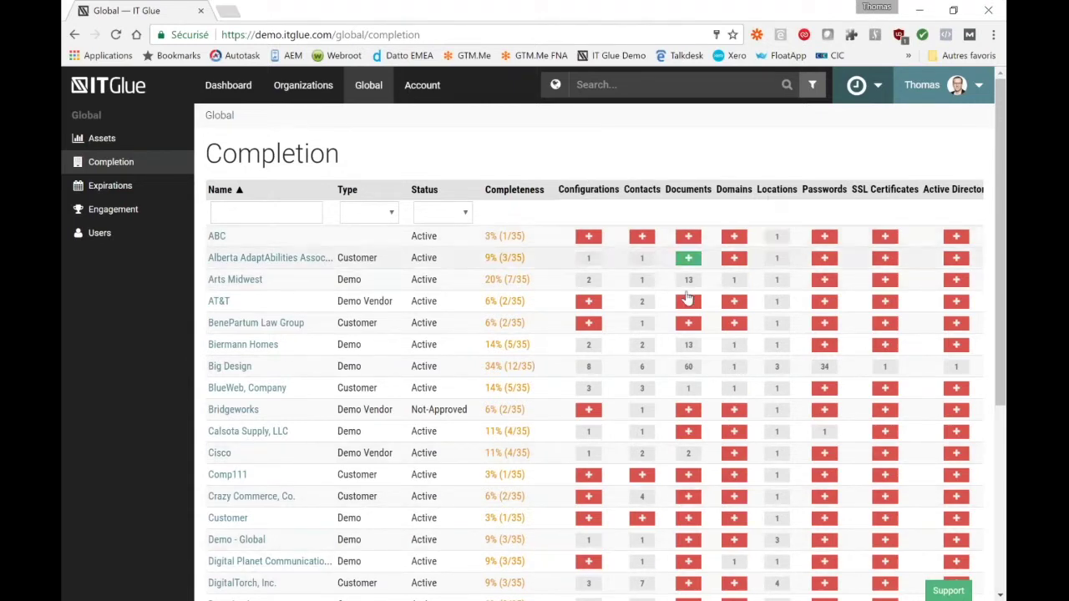
scroll(728, 406, "down", 1)
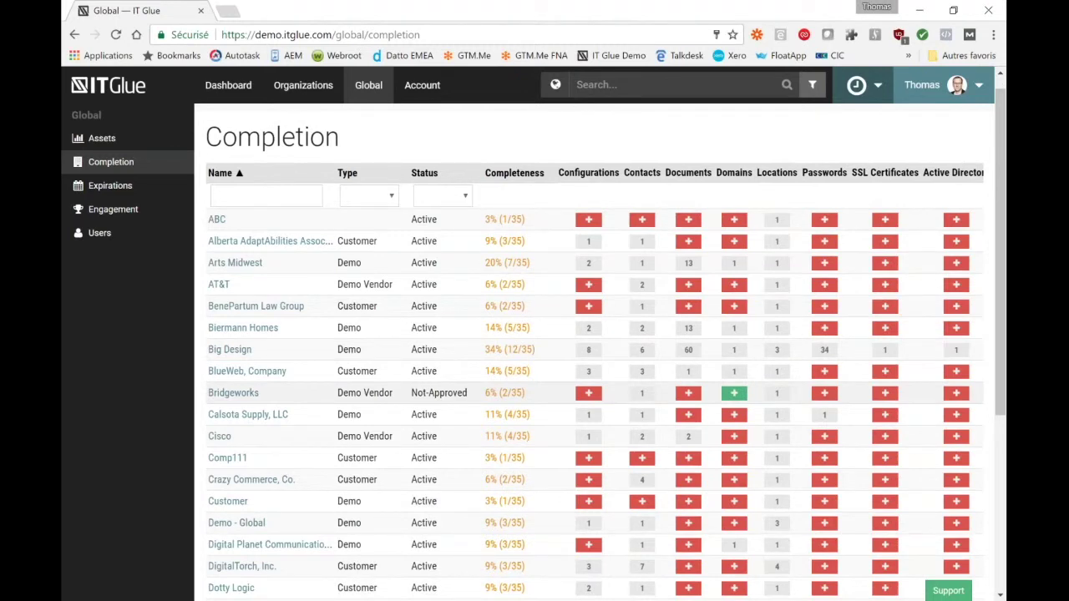
Compare which asset types are still missing for the organizations listed in the Completion report, from ABC to the end of the page
scroll(709, 393, "down", 3)
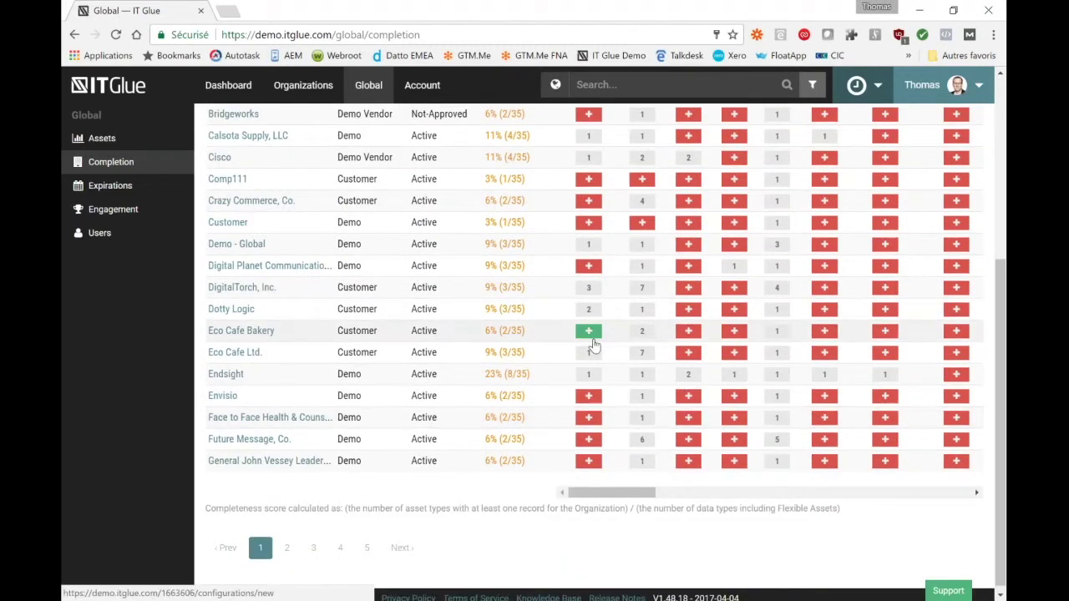
scroll(615, 370, "up", 4)
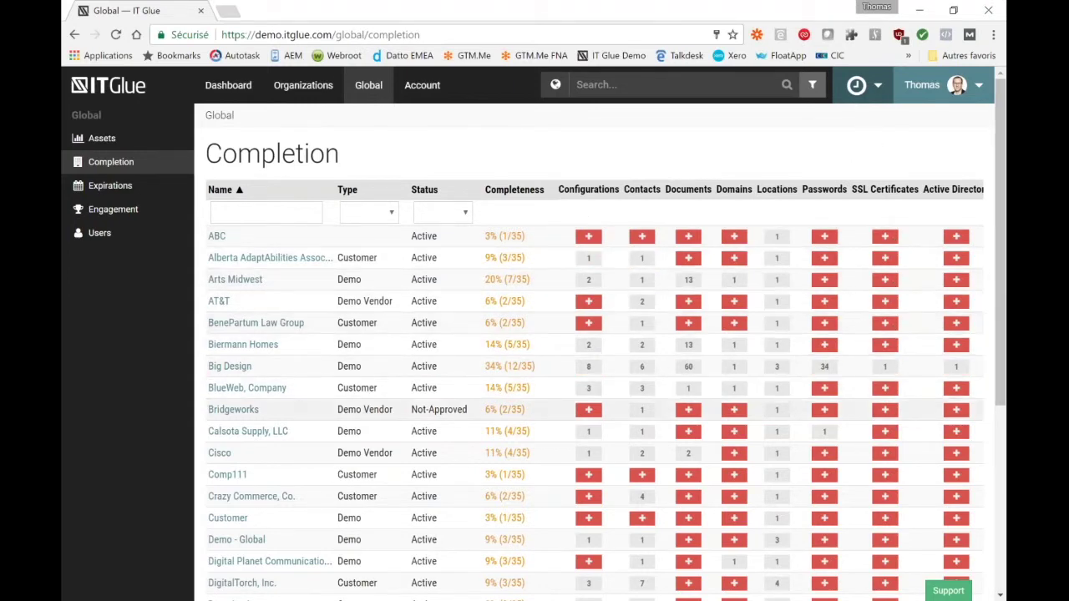
scroll(825, 299, "down", 1)
scroll(827, 313, "down", 2)
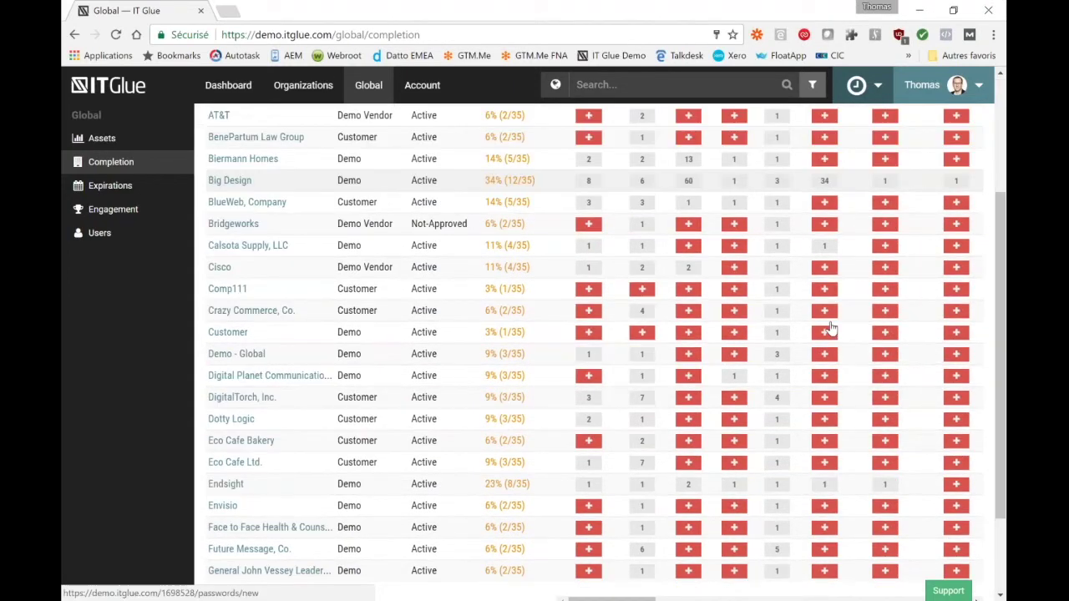
scroll(835, 331, "up", 2)
Open the global Expirations view, and review the reputation history, leaderboard and activity feed on the Engagement page
left_click(110, 186)
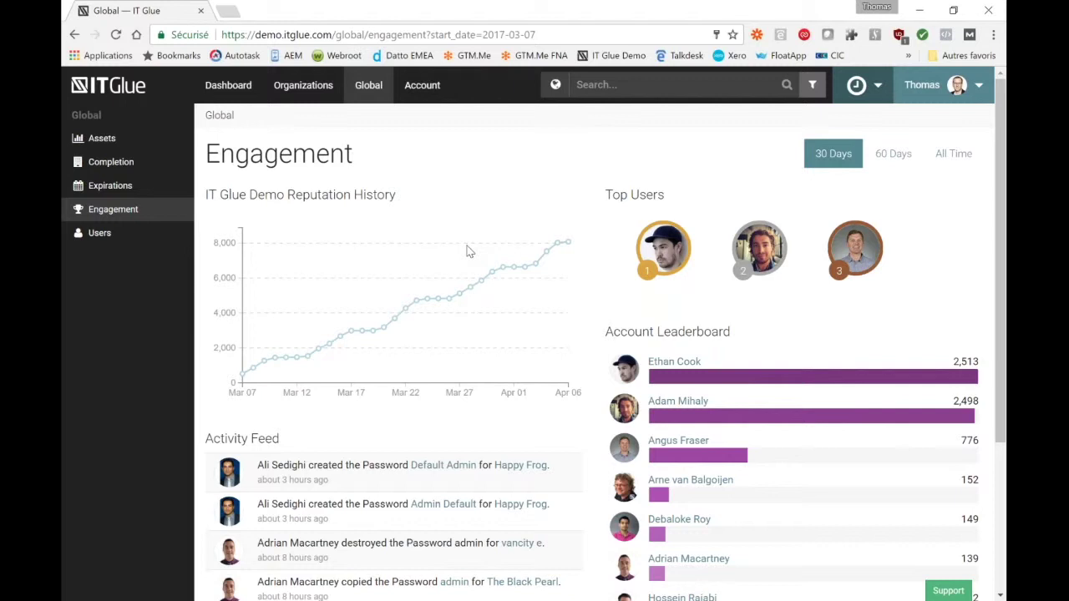
scroll(499, 265, "down", 1)
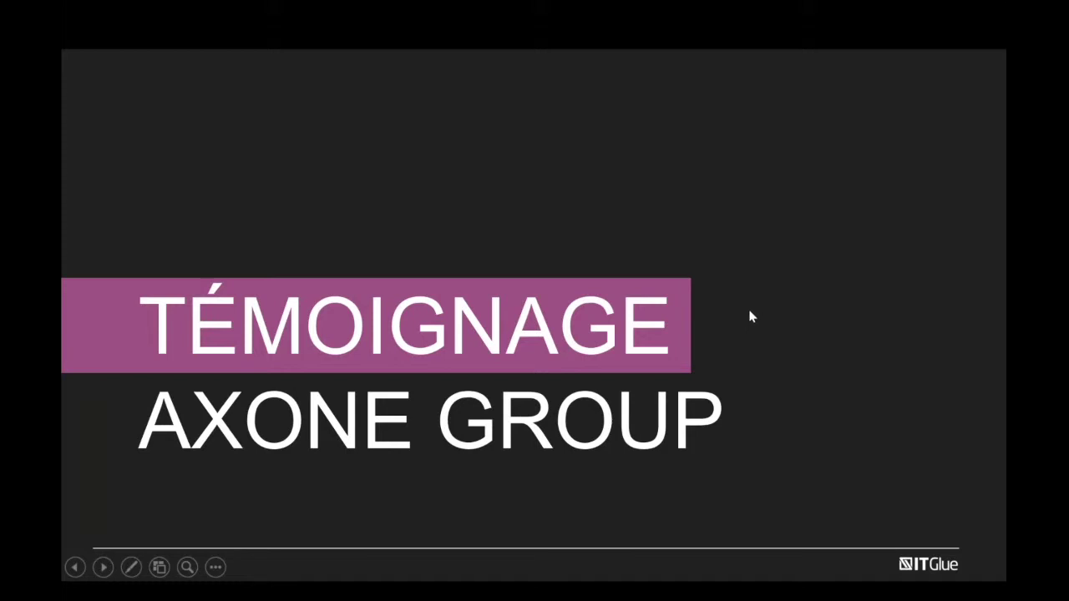
left_click(751, 316)
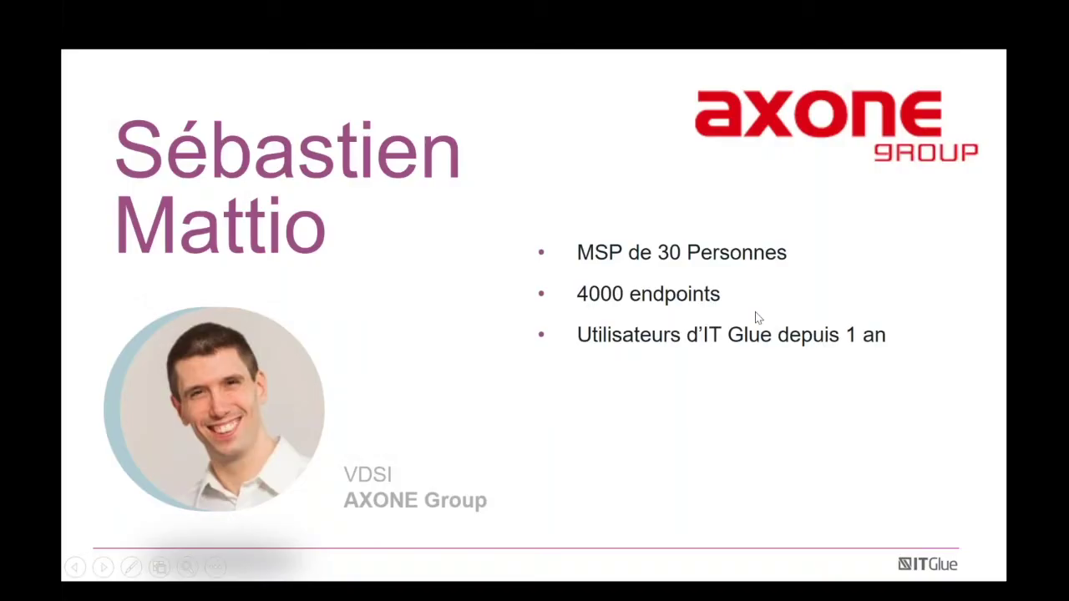